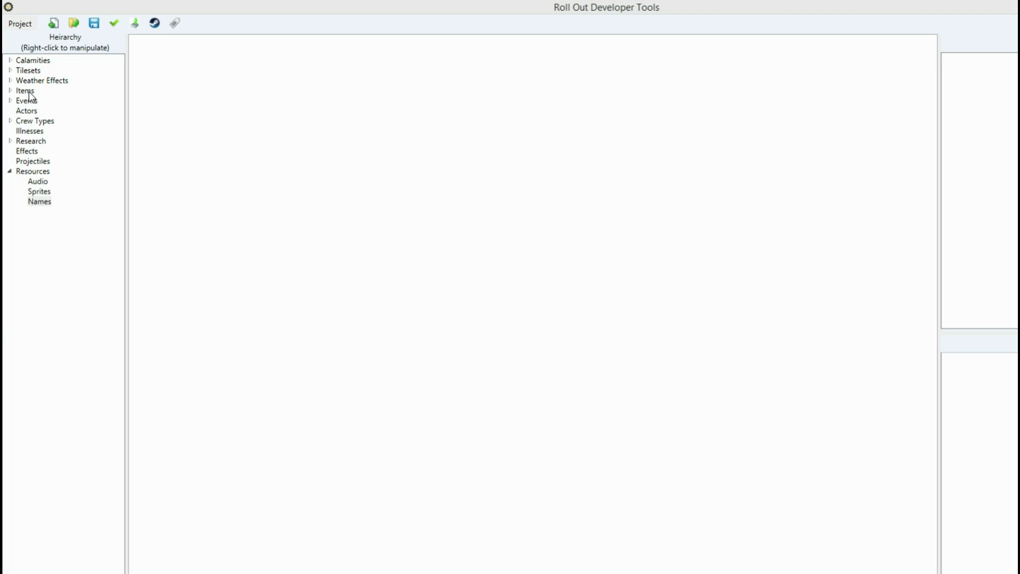
Create a new item named building_ai_control_station.
right_click(30, 95)
left_click(68, 101)
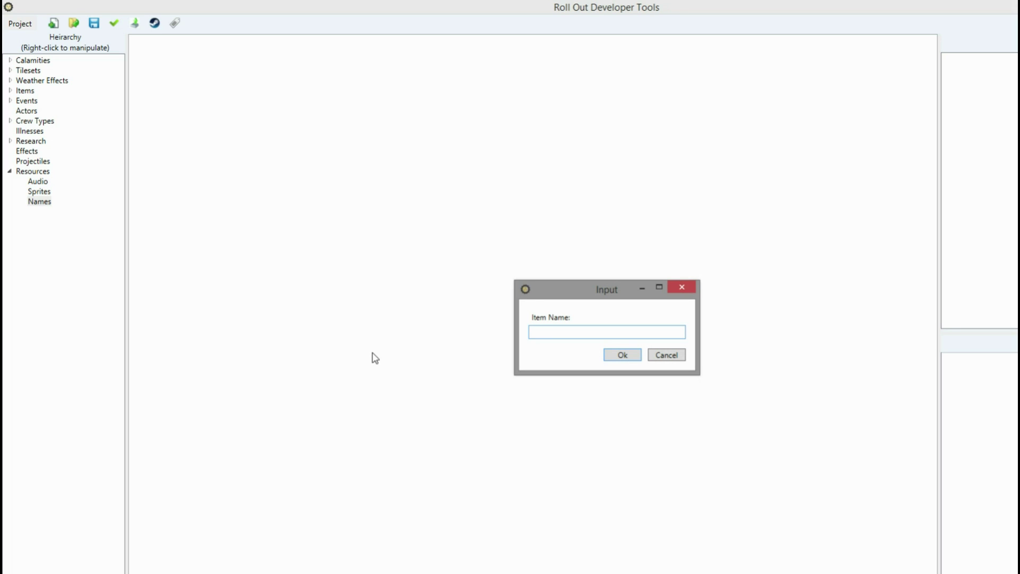
type("building_ai_control_station")
key("Return")
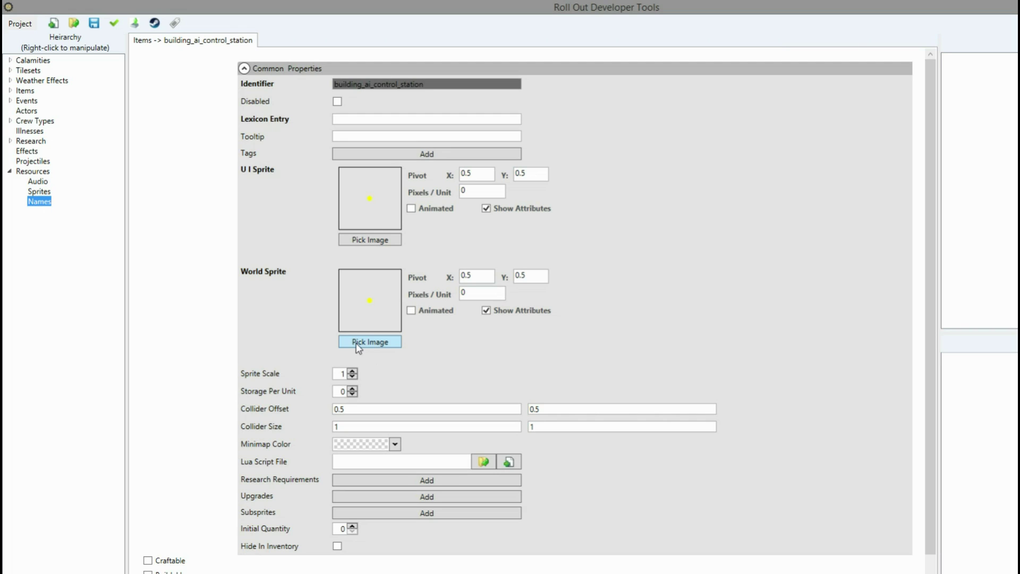
Set the lexicon entry to "AI Control Station" and the tooltip to "Causes all AI drones to not be hostile.".
left_click(364, 119)
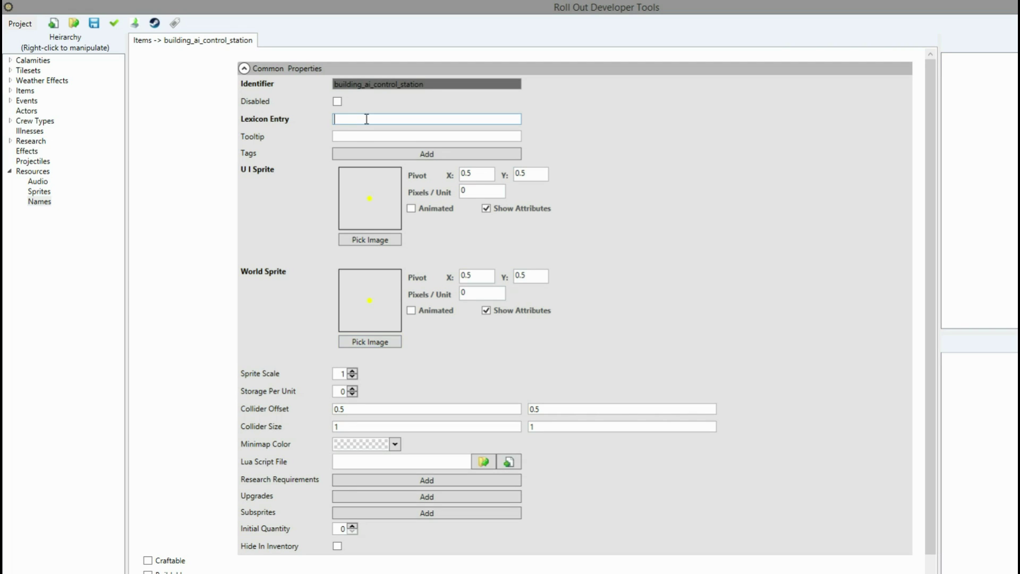
type("AI Control Station")
left_click(360, 137)
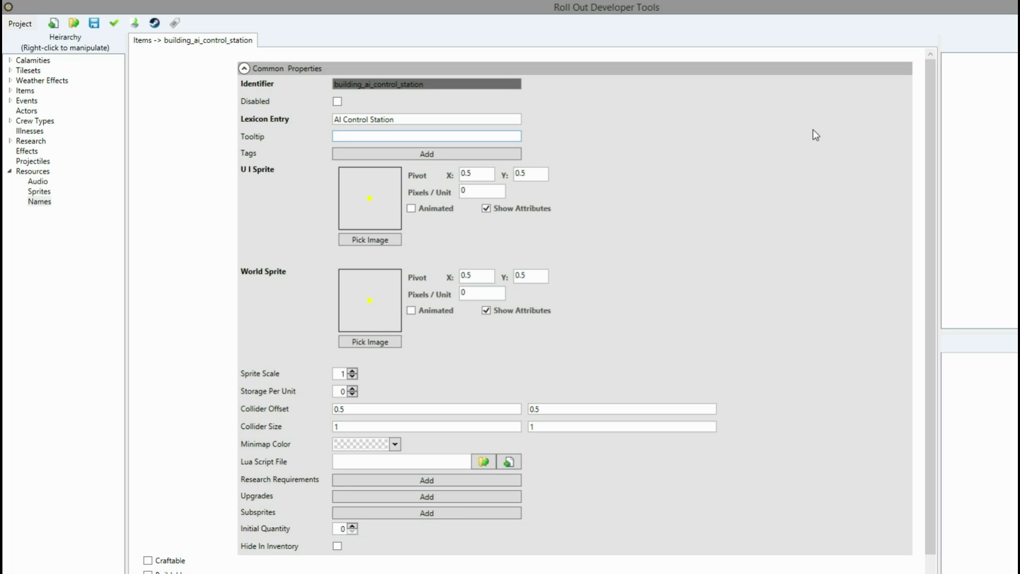
type("Causes all AI drones to not be hostile.")
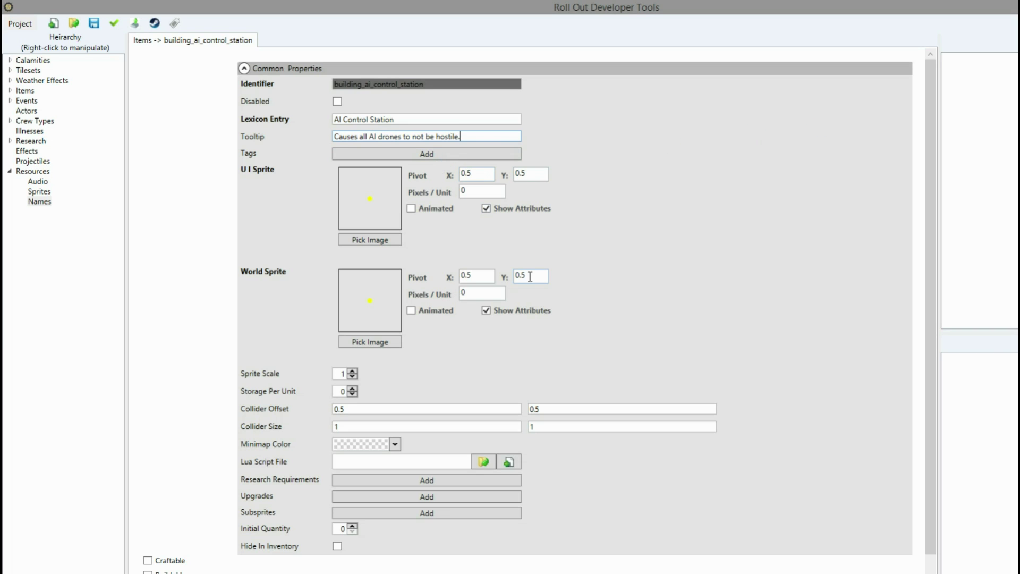
Assign the grey control building image to both the UI sprite and the world sprite.
left_click(180, 415)
left_click(368, 239)
double_click(749, 224)
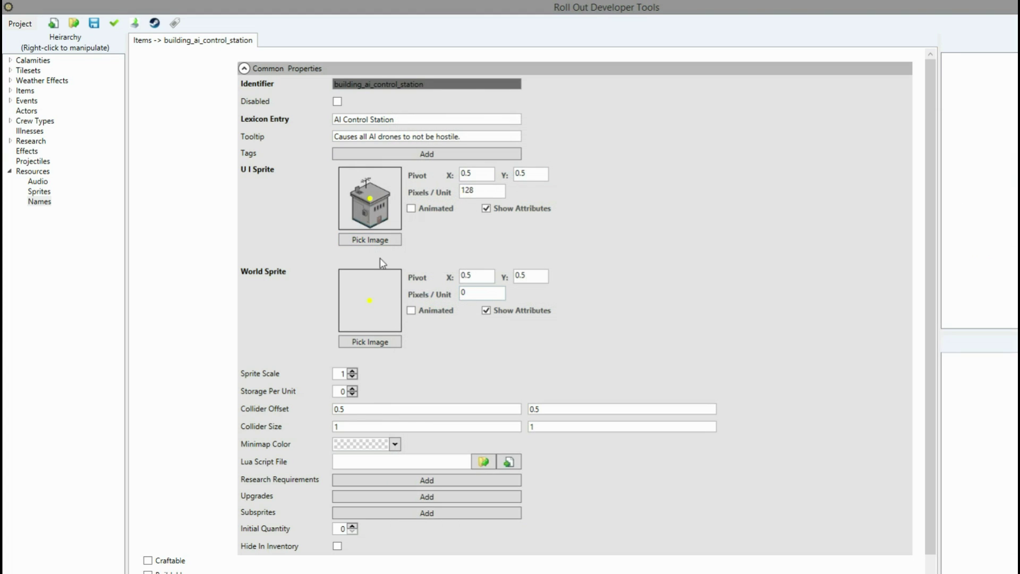
left_click(384, 343)
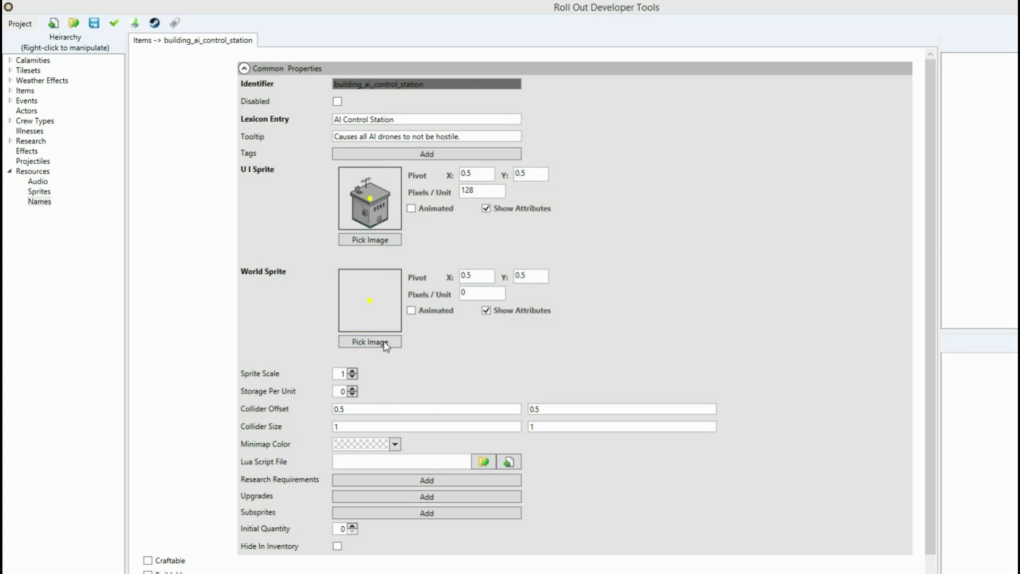
double_click(733, 234)
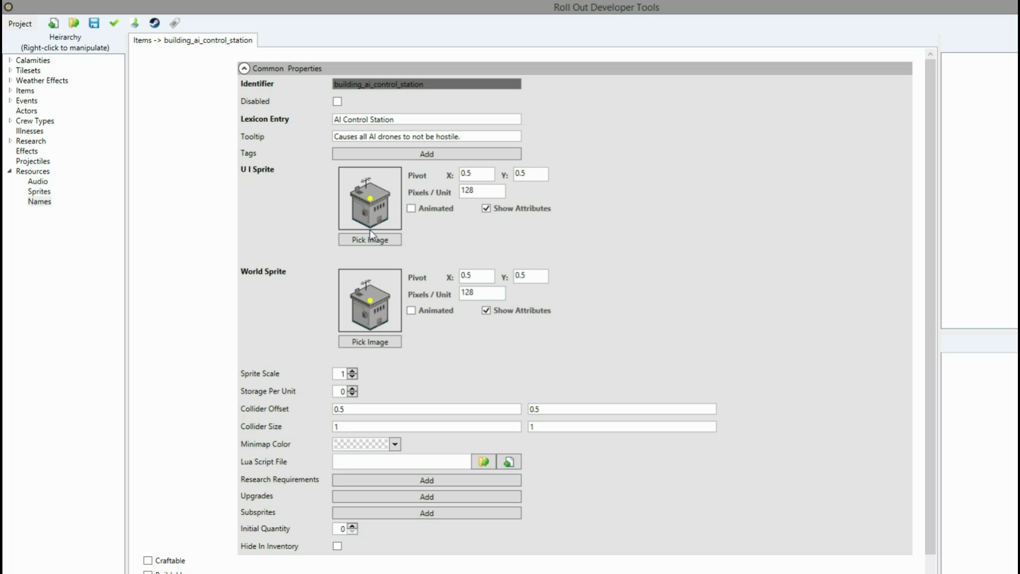
Set the UI sprite's pivot to X 0.5 and Y 0.05, at the building's base.
left_click(473, 174)
key("ctrl+a")
type("0.5")
left_click(537, 178)
key("BackSpace")
type("015")
key("shift+Left")
key("shift+Left")
type("3")
key("shift+Left")
type("5")
Copy the UI sprite's pivot Y value of 0.05 to the world sprite's pivot Y.
key("ctrl+a")
key("ctrl+c")
left_click(539, 278)
key("ctrl+a")
key("ctrl+v")
Set the item's minimap color to the standard yellow.
left_click(394, 444)
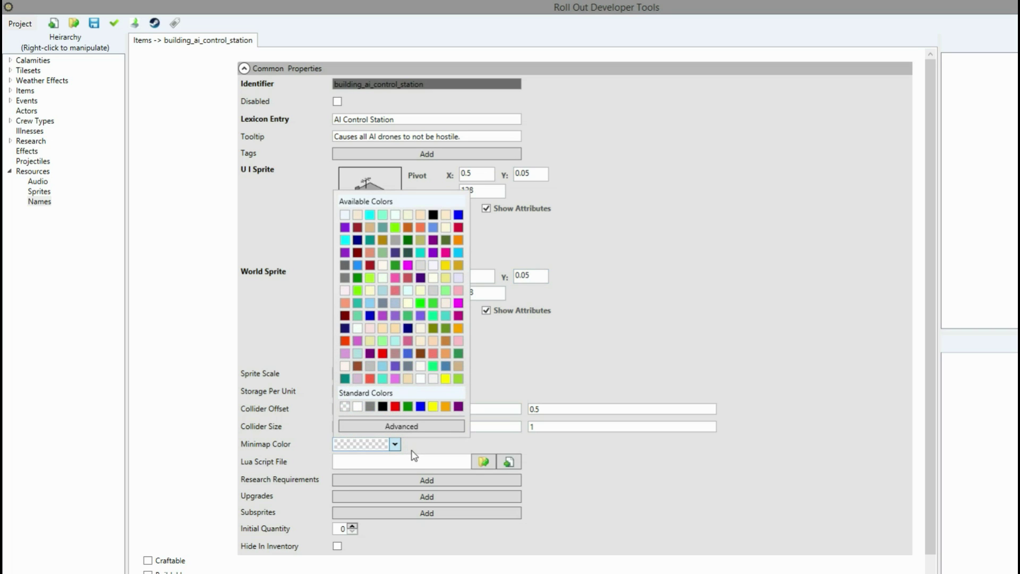
left_click(433, 407)
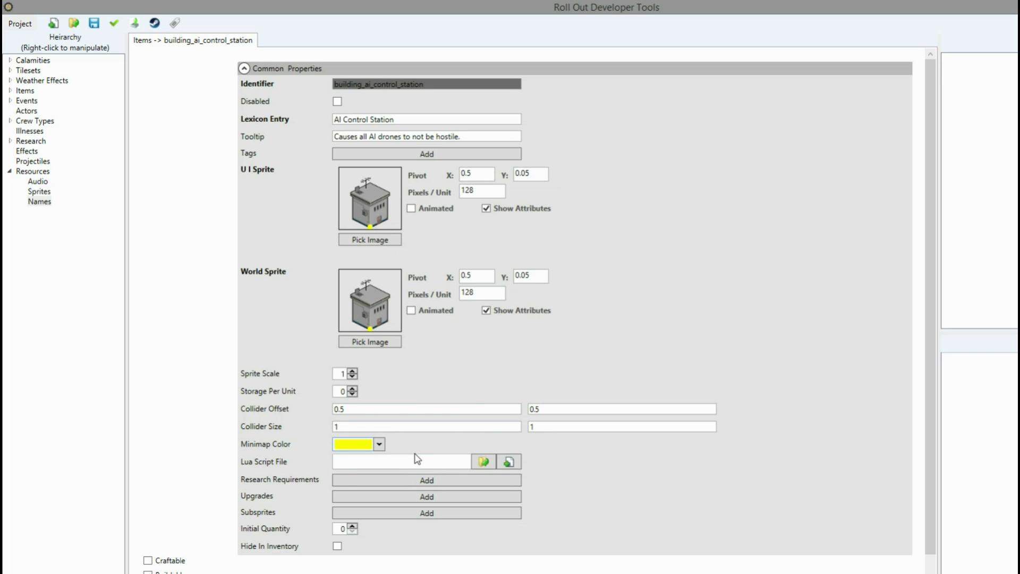
left_click(379, 444)
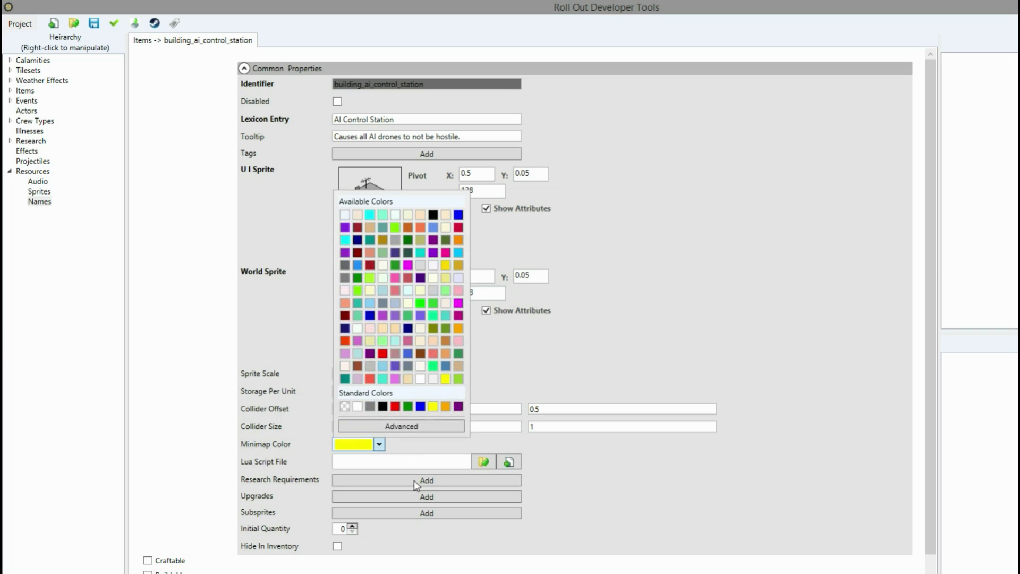
left_click(432, 409)
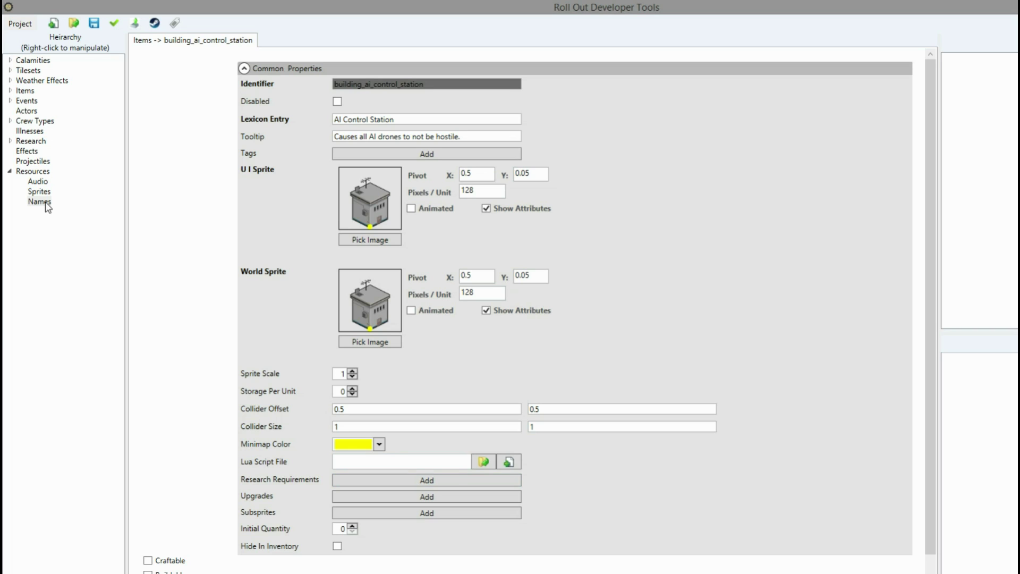
Add rs_cybernetic_speed as a research requirement of the item.
mouse_move(263, 285)
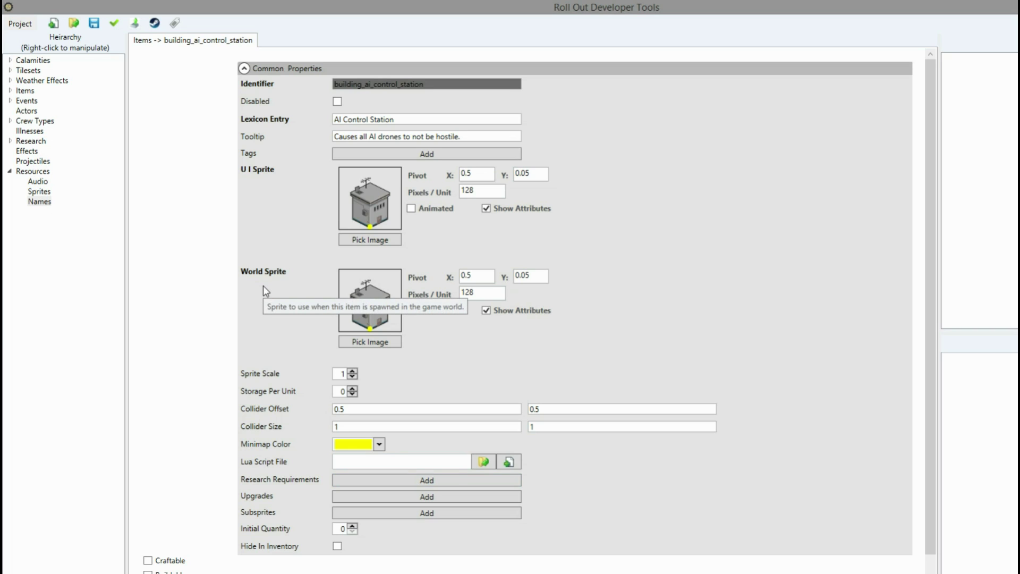
left_click(346, 478)
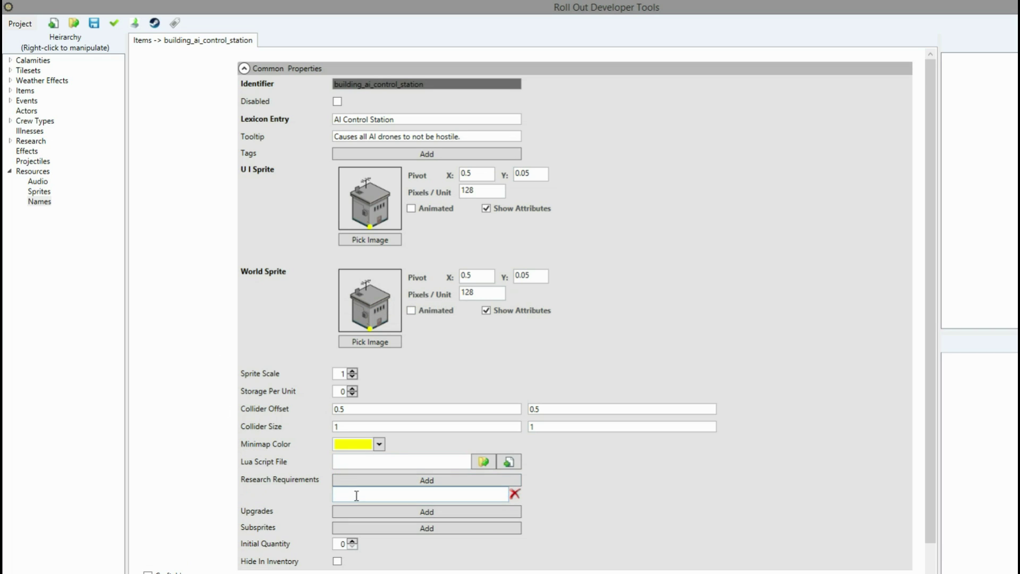
left_click(11, 140)
left_click(384, 496)
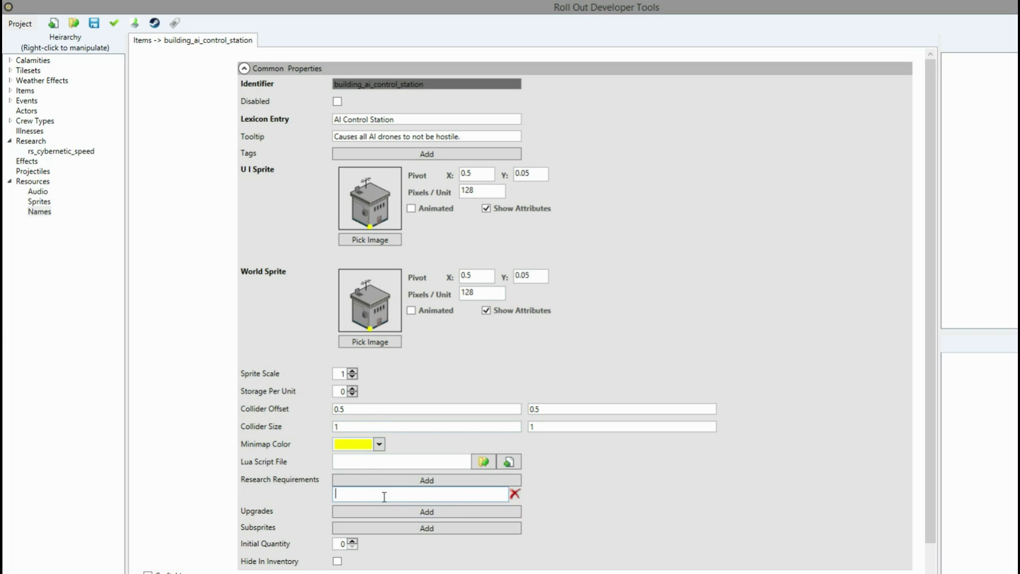
type("rs")
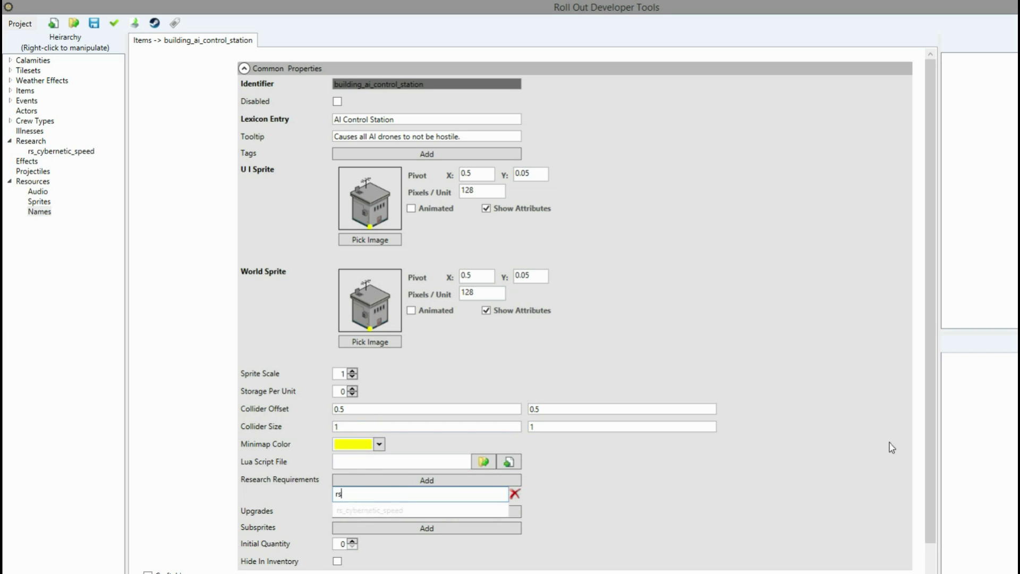
key("Down")
key("Return")
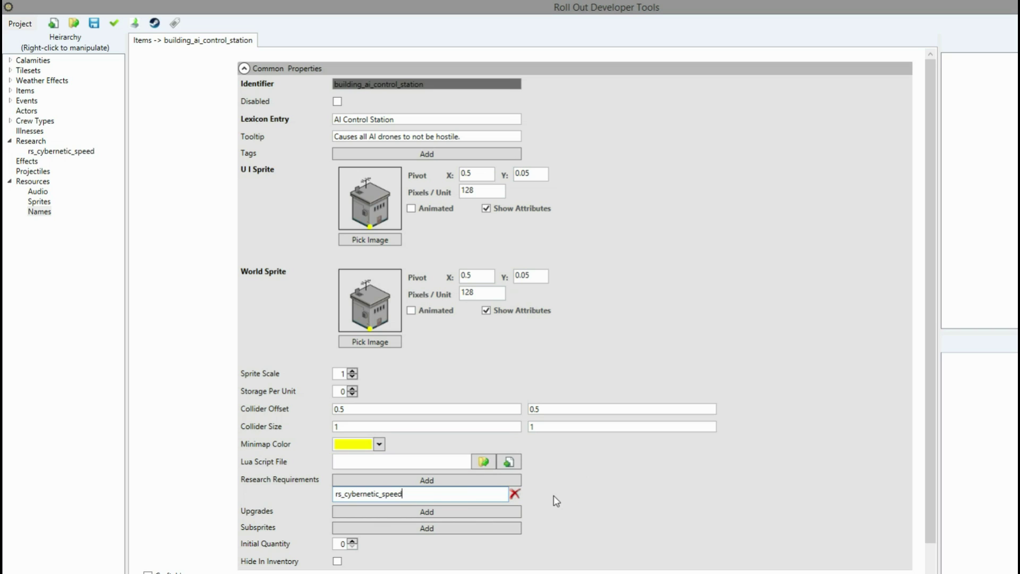
Add three blank research requirements, and remove every entry from the research requirements.
left_click(494, 481)
left_click(494, 481)
left_click(495, 480)
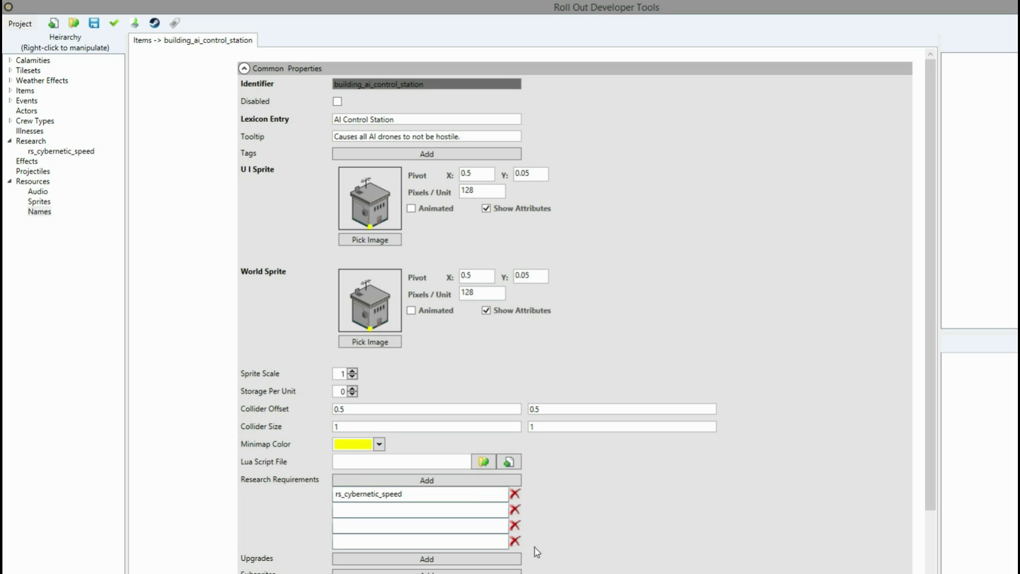
left_click(514, 541)
left_click(514, 525)
left_click(514, 510)
left_click(515, 494)
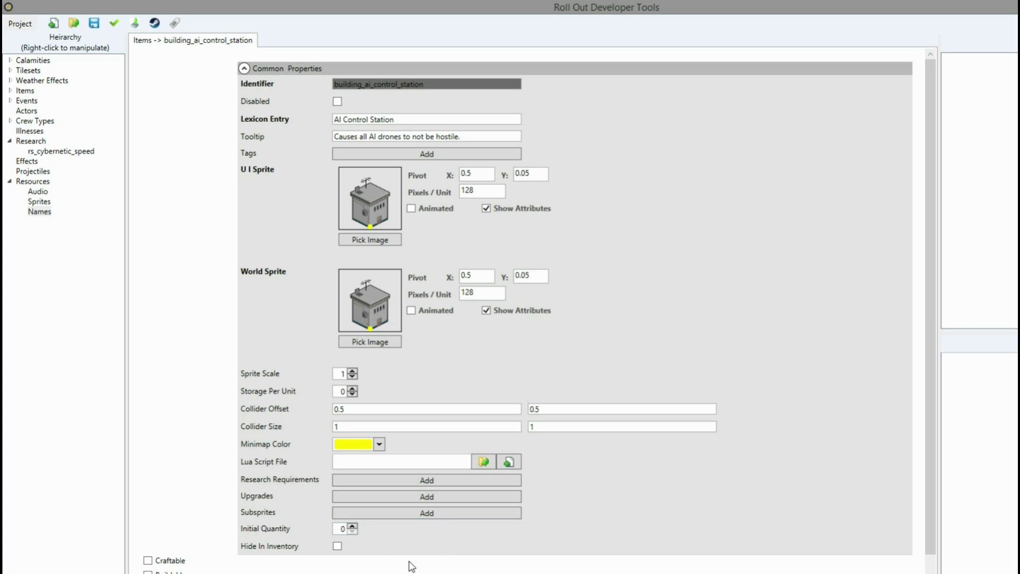
Add a subsprite with the identifier ai_control_building_dish and assign the satellite dish image to it.
left_click(401, 514)
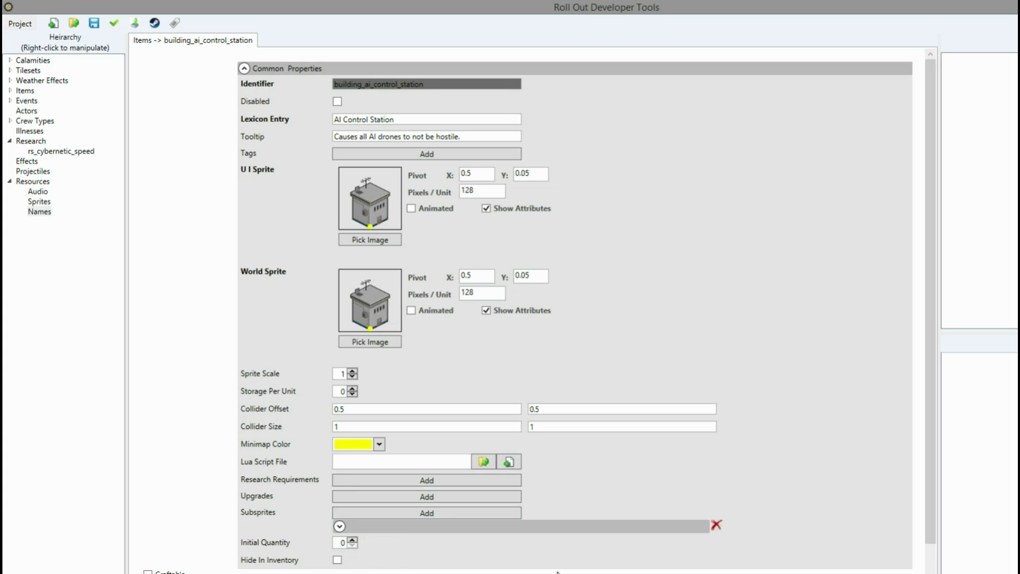
left_click(339, 526)
scroll(504, 549, "down", 4)
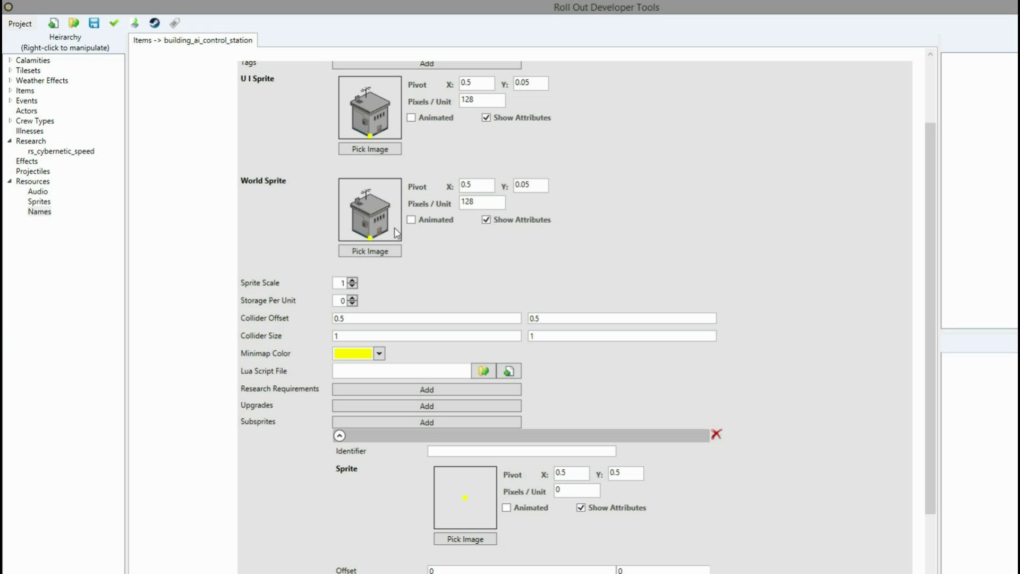
left_click(451, 451)
scroll(841, 492, "down", 3)
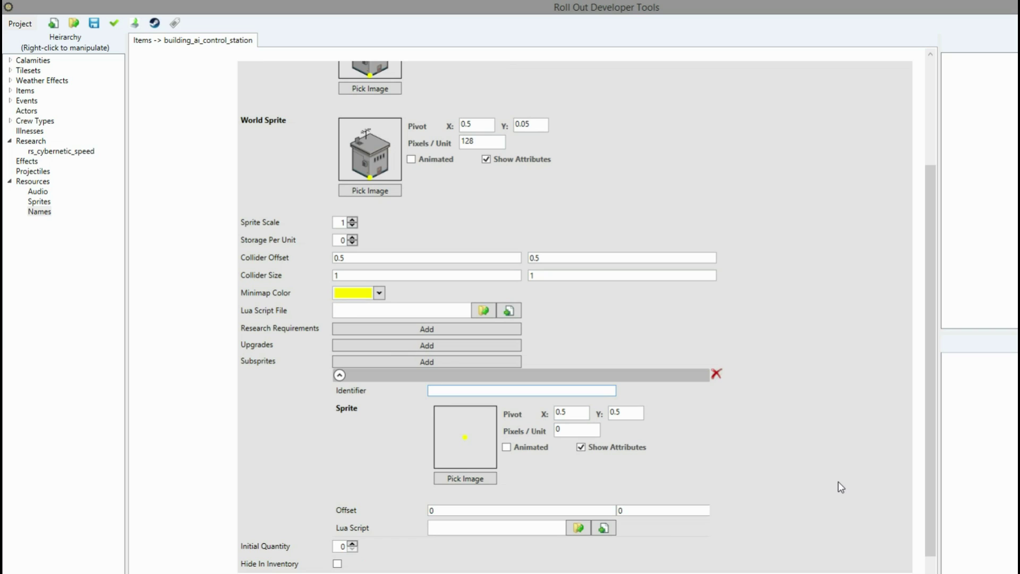
type("ai_control_building")
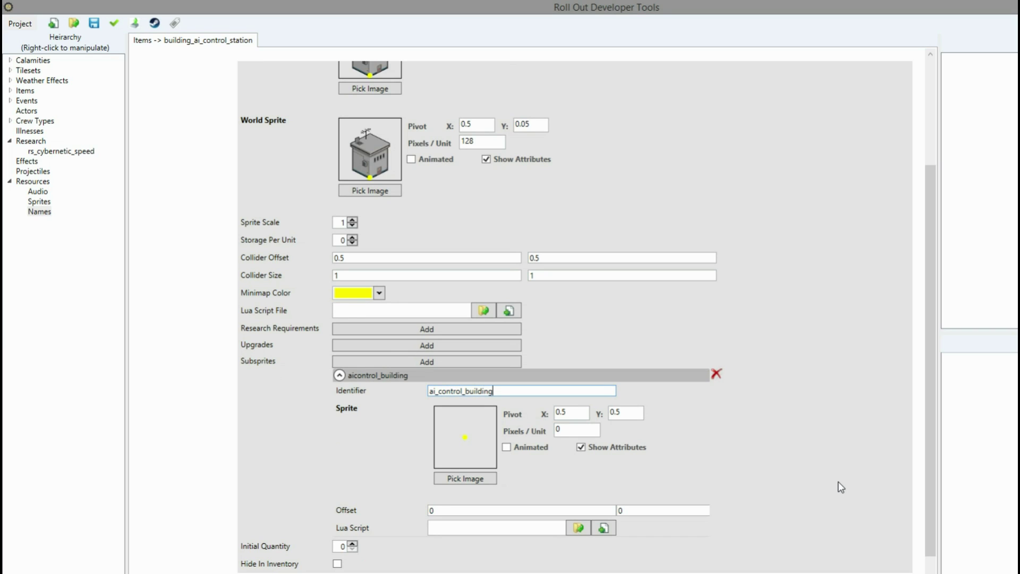
type("_dish")
left_click(468, 479)
double_click(844, 224)
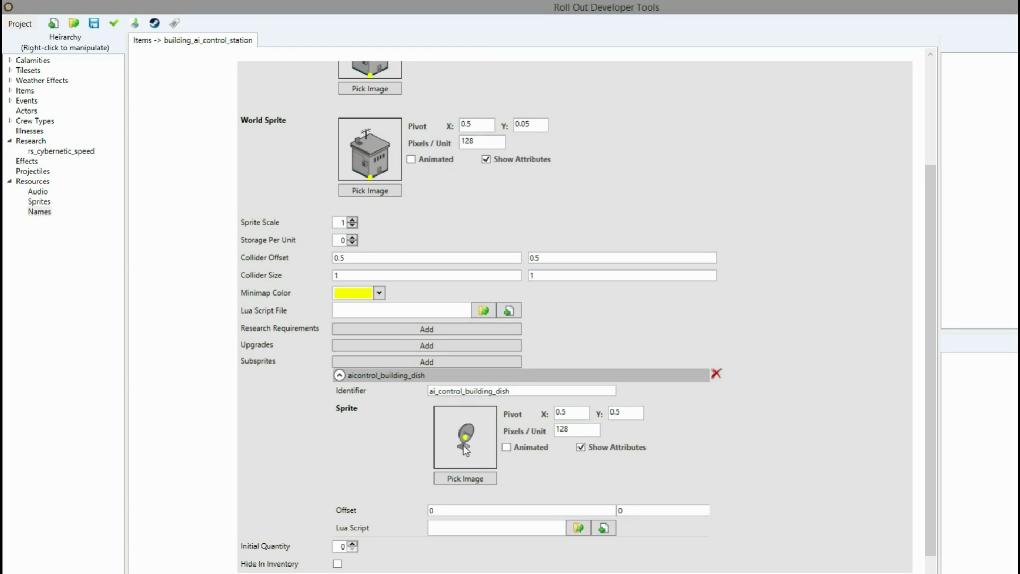
Set the dish subsprite's pivot to X 0.47 and Y 0.35, at the centre of its base.
left_click(574, 412)
left_click(625, 412)
type("0.5")
type("4")
type("3")
type("5")
left_click(587, 413)
key("Left")
type("4")
key("Delete")
type("7")
Set the world sprite's pivot Y to 0.52, on the building's roof.
left_click_drag(928, 283, 933, 211)
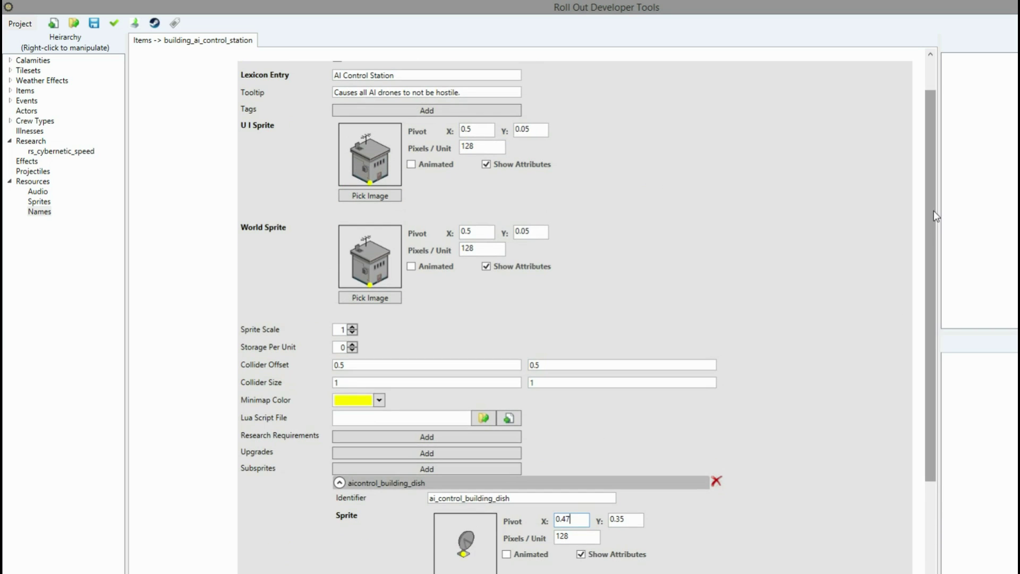
double_click(543, 233)
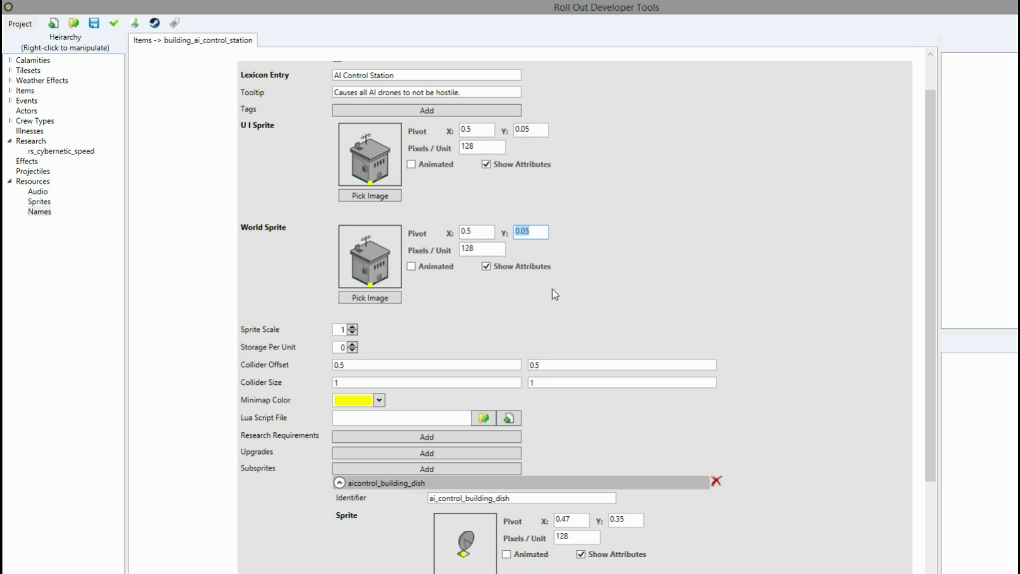
type("0.5")
key("shift+Left")
key("Right")
type("5")
key("BackSpace")
type("2")
Set the dish subsprite's offset to 0.5 and 0.52, copying the second value from the world sprite's pivot Y.
double_click(540, 231)
key("ctrl+c")
scroll(643, 343, "down", 3)
left_click(649, 466)
key("ctrl+v")
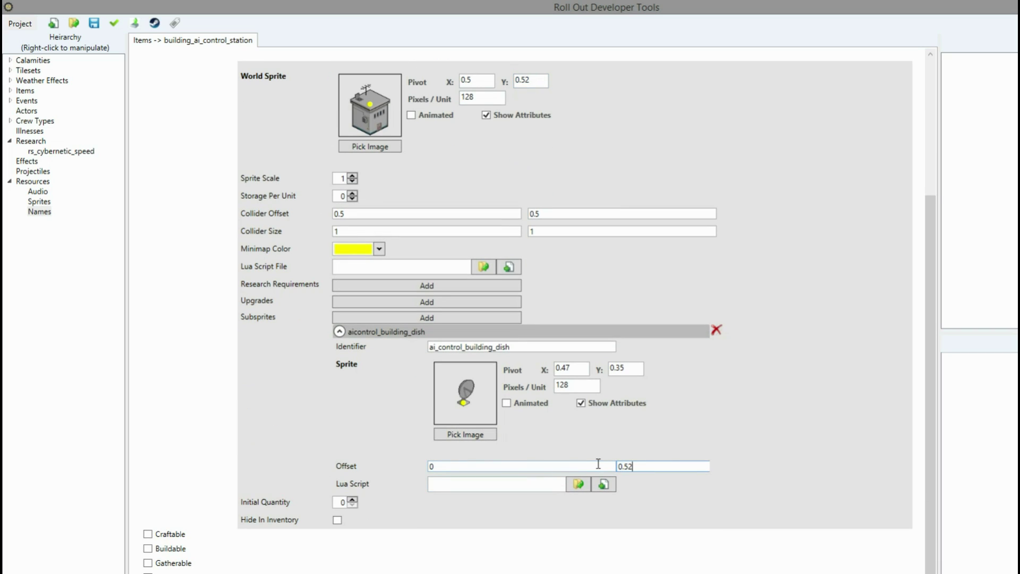
key("BackSpace")
type("2")
left_click(496, 467)
type(".5")
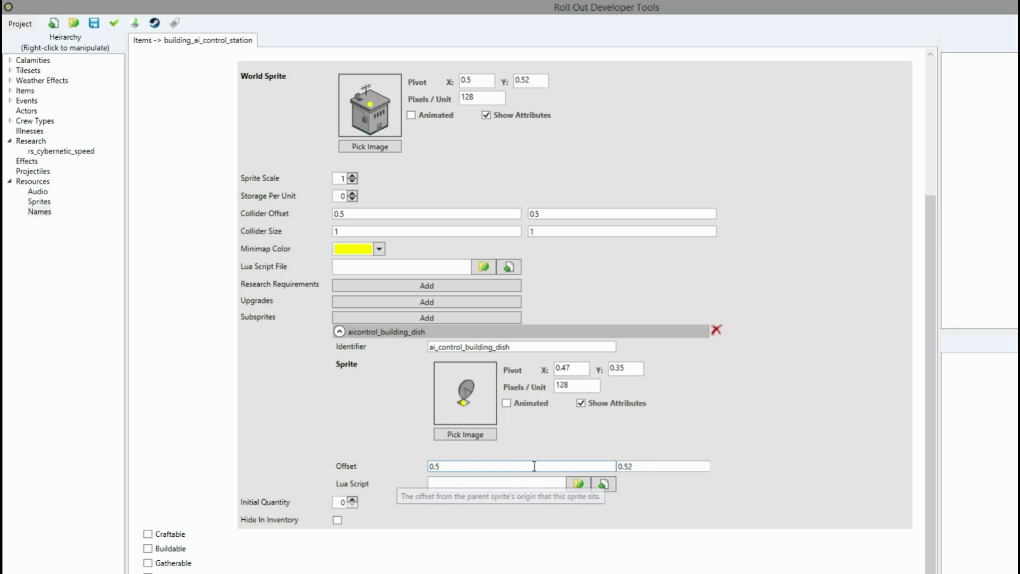
Examine the dish subsprite's settings and its image AI_Control_Building_Dish.png in Windows Photo Viewer.
mouse_move(350, 480)
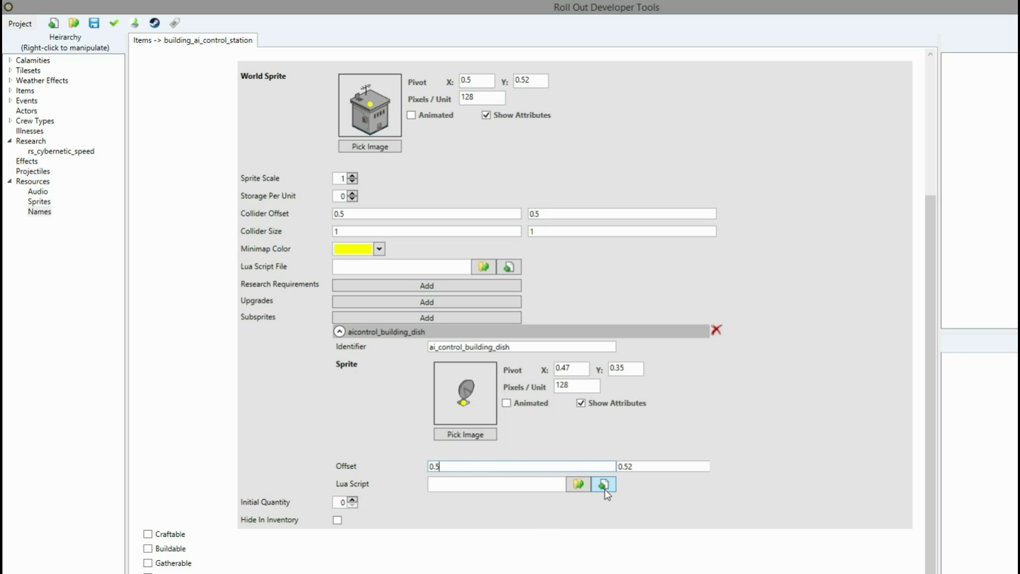
left_click(339, 331)
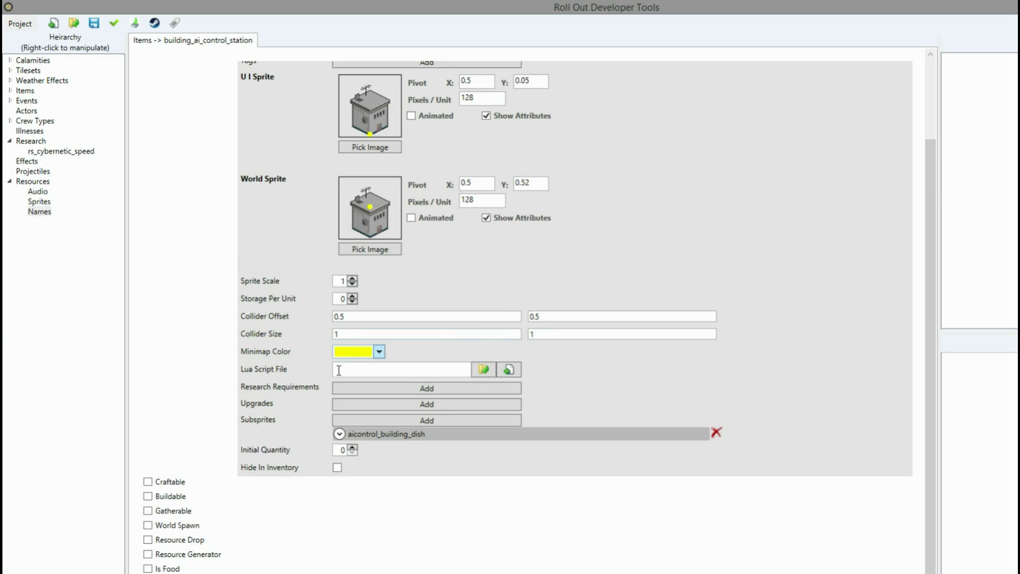
left_click(340, 431)
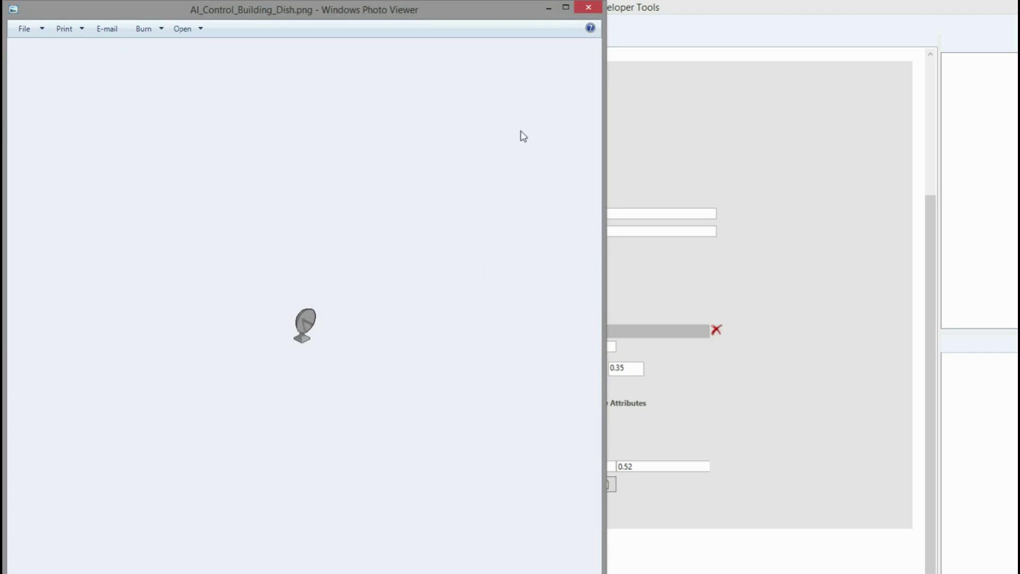
scroll(331, 296, "up", 5)
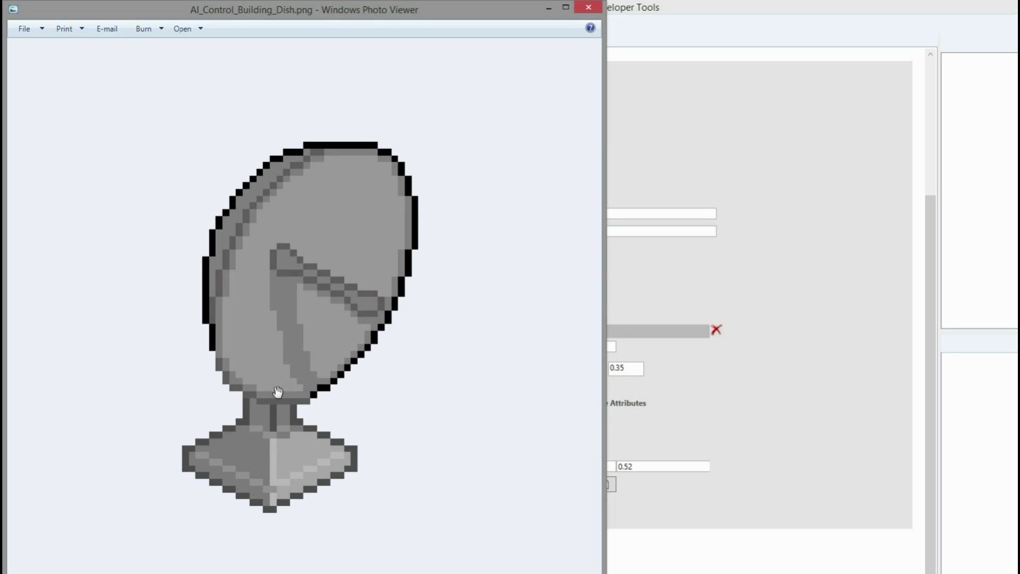
left_click(588, 7)
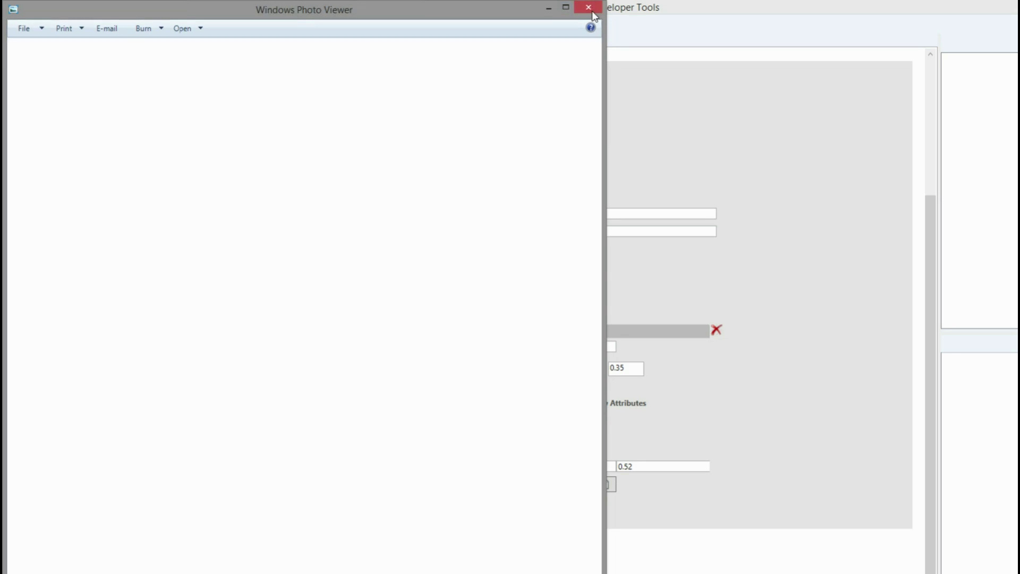
left_click(339, 331)
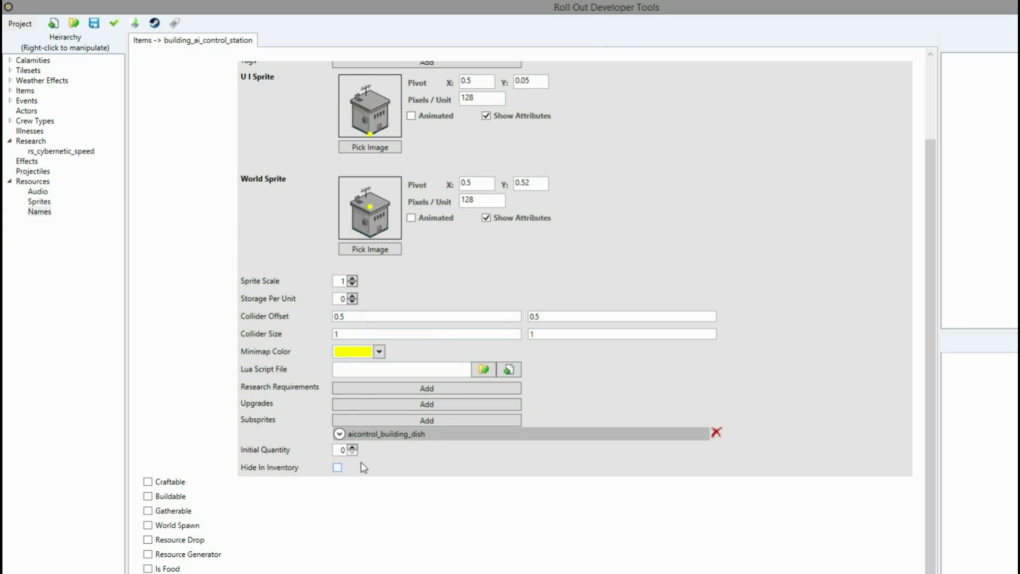
left_click(339, 433)
scroll(470, 345, "up", 2)
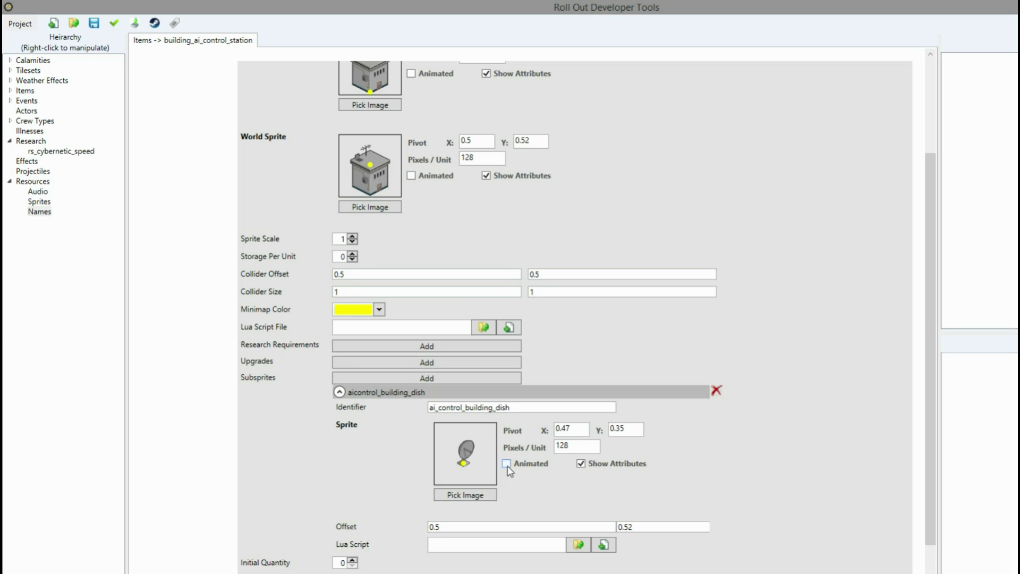
Collapse the dish subsprite's settings and set the world sprite's pivot Y to 0.05, copied from the UI sprite's pivot Y.
left_click(340, 392)
left_click(340, 434)
left_click(340, 392)
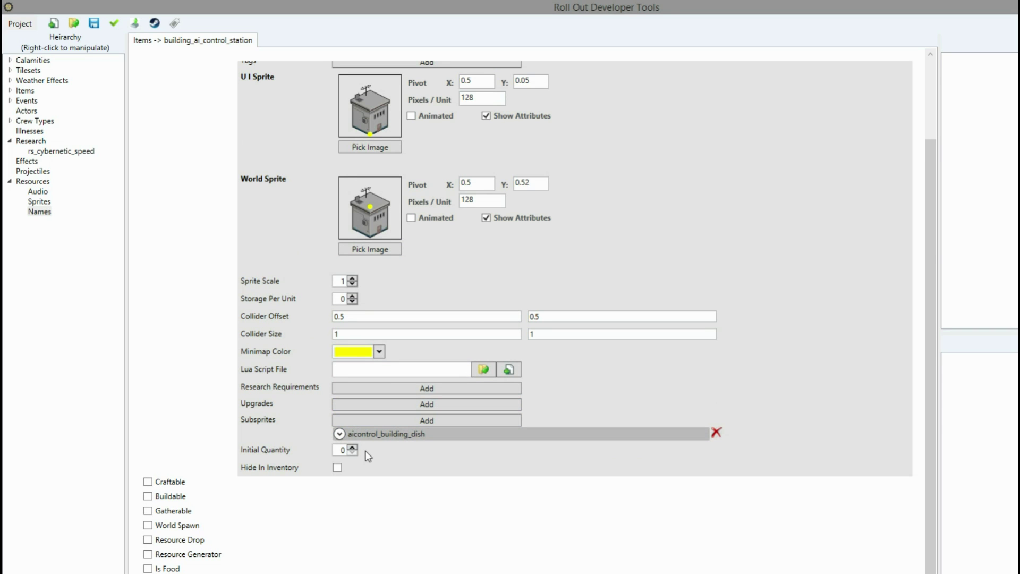
scroll(367, 456, "up", 3)
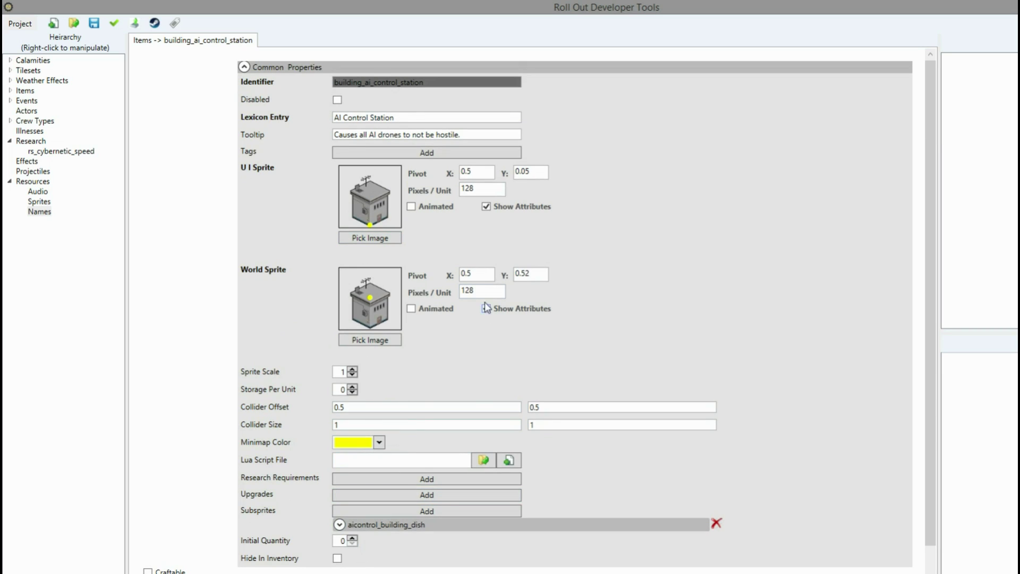
double_click(527, 171)
key("ctrl+c")
double_click(538, 273)
key("ctrl+v")
scroll(691, 414, "down", 3)
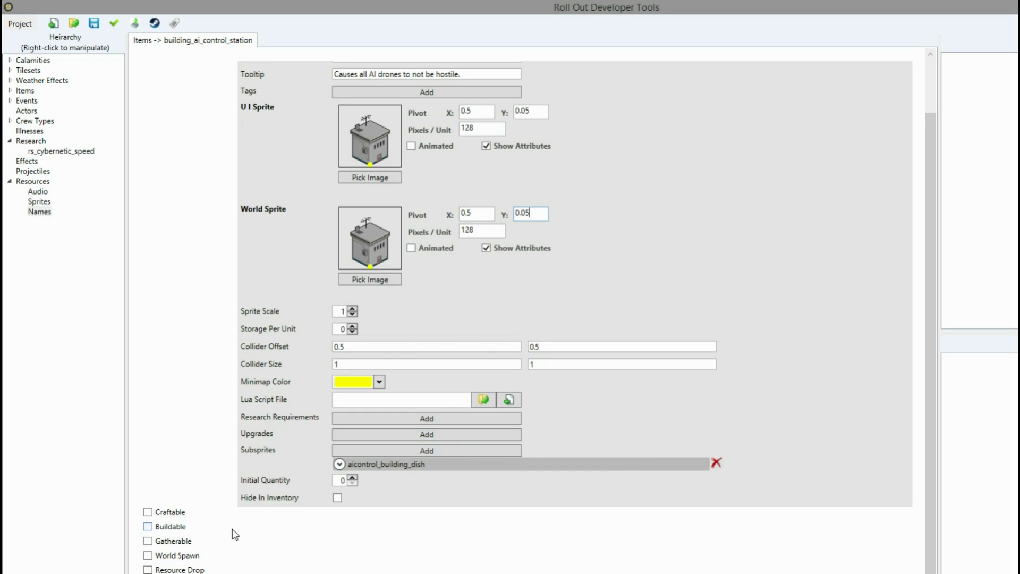
scroll(214, 537, "up", 3)
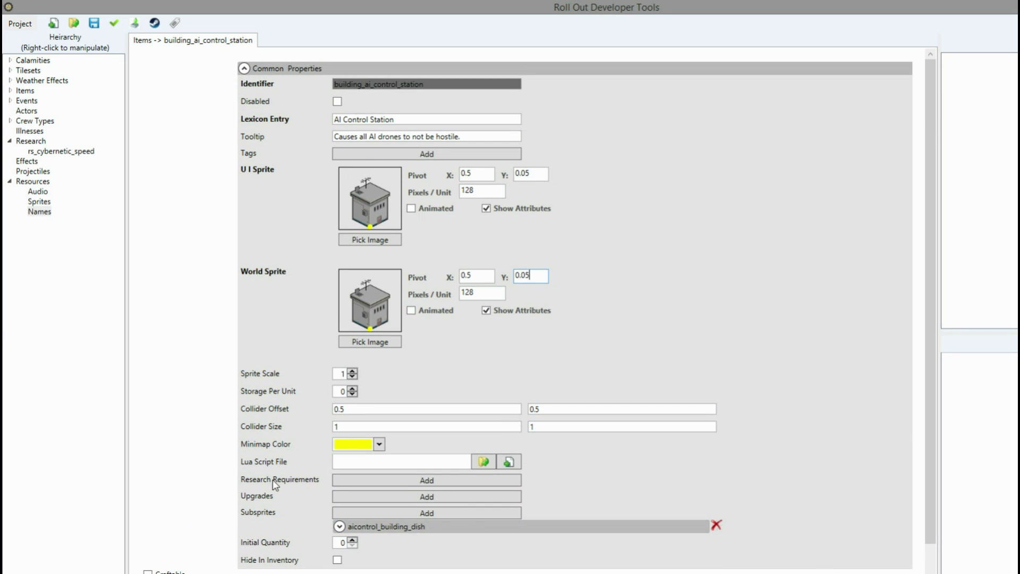
Make the AI Control Station buildable and expand its buildable properties.
scroll(272, 480, "down", 4)
left_click(148, 496)
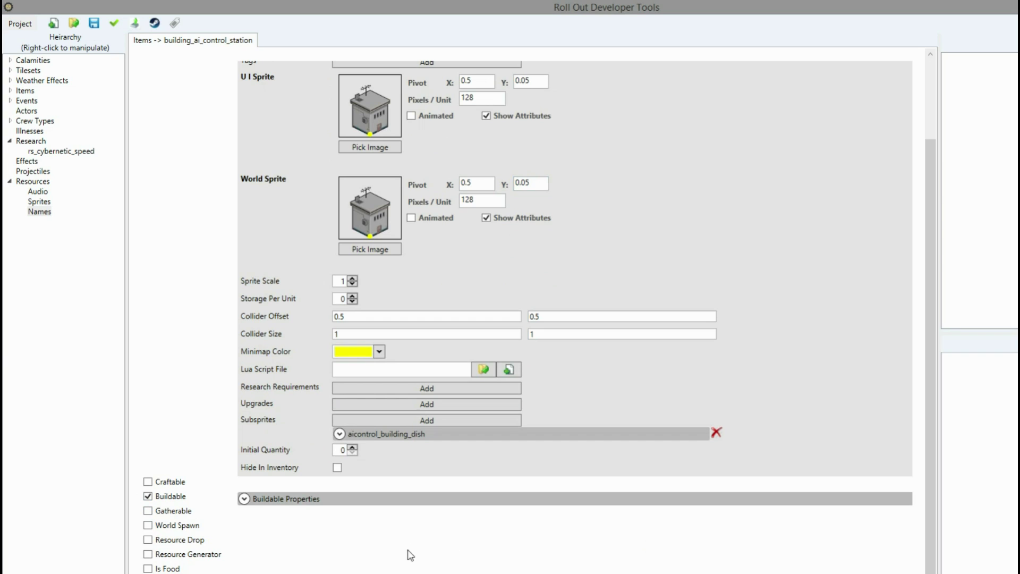
left_click(250, 502)
scroll(419, 528, "down", 3)
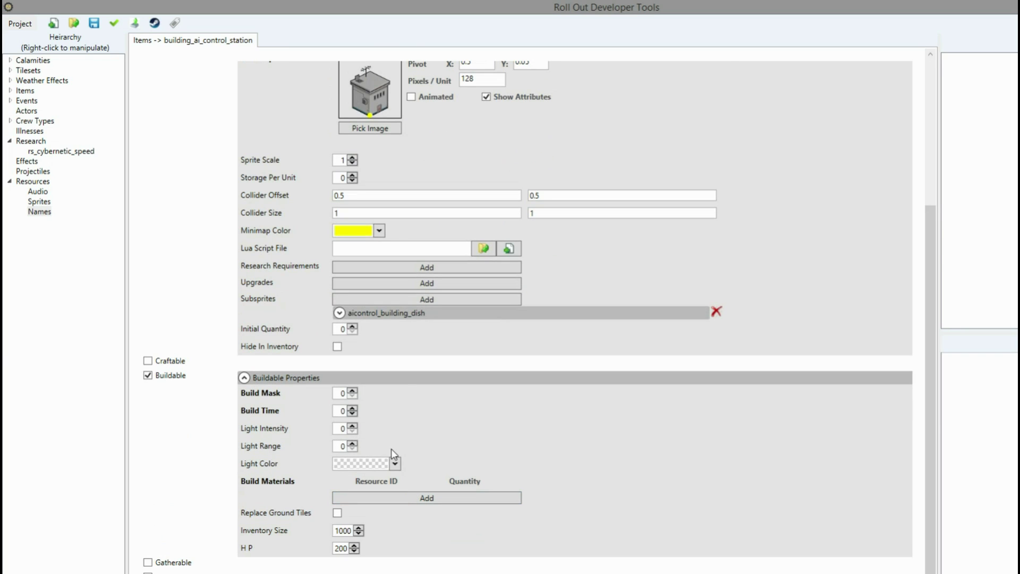
Set the building's build mask to 1, for ground, and its build time to 120.
mouse_move(265, 398)
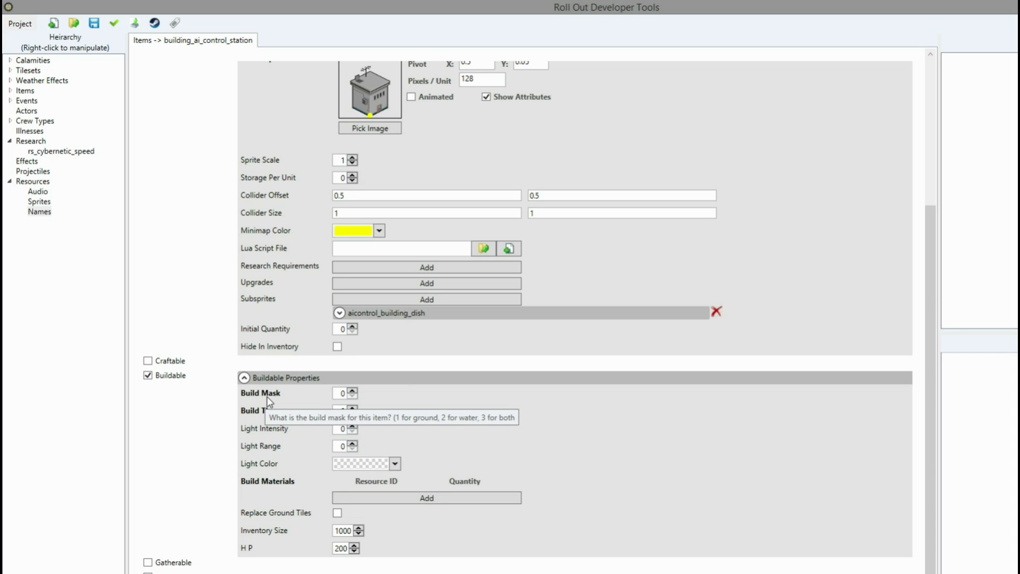
left_click(353, 391)
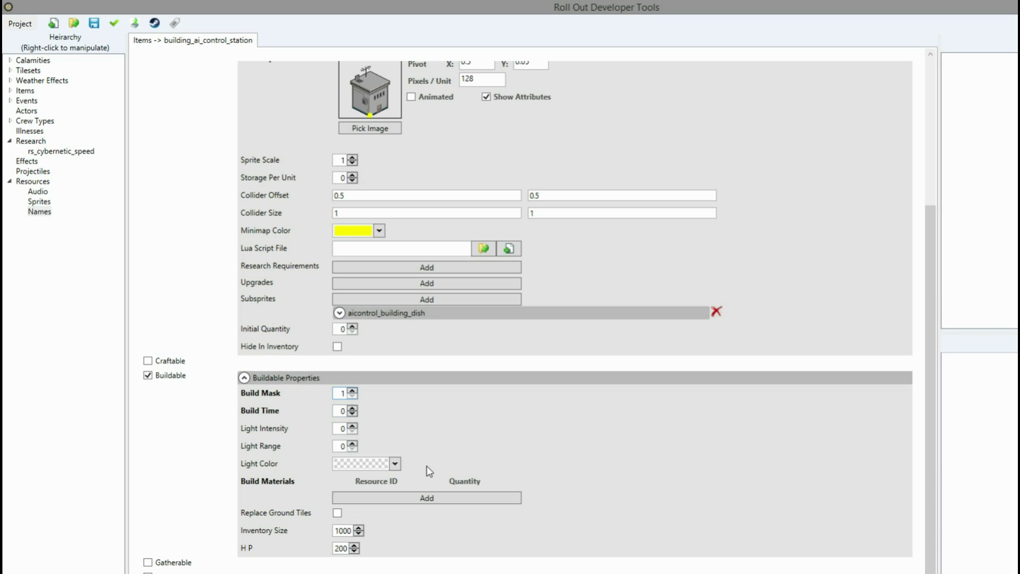
mouse_move(280, 413)
key("Tab")
type("120")
Set the building's light intensity to 2 and its light range to 40.
left_click(339, 428)
type("1")
key("BackSpace")
type("2")
left_click(341, 446)
type("50")
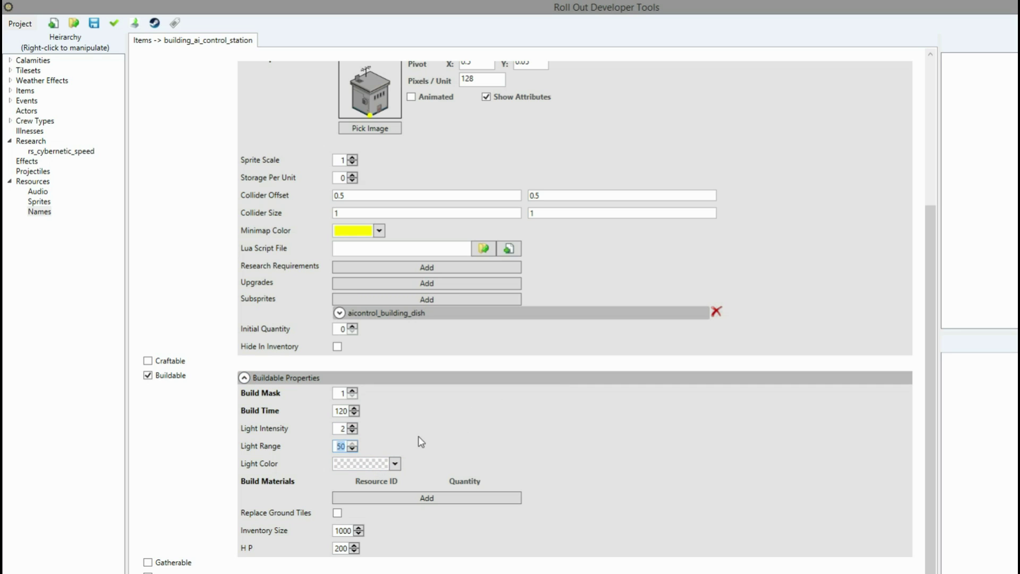
type("40")
Set the building's light color to a custom light blue.
left_click(395, 464)
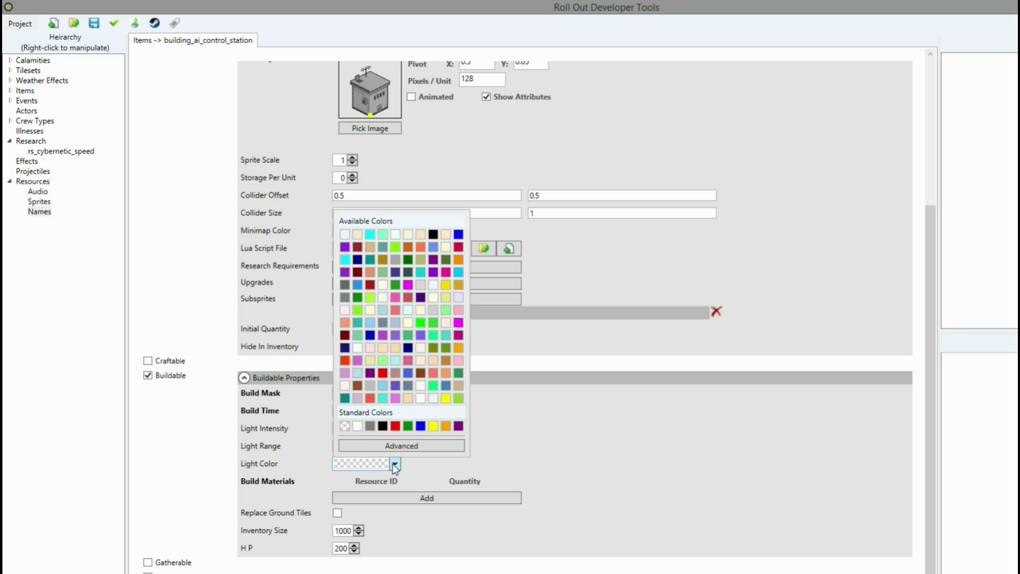
left_click(393, 446)
left_click_drag(349, 514, 339, 502)
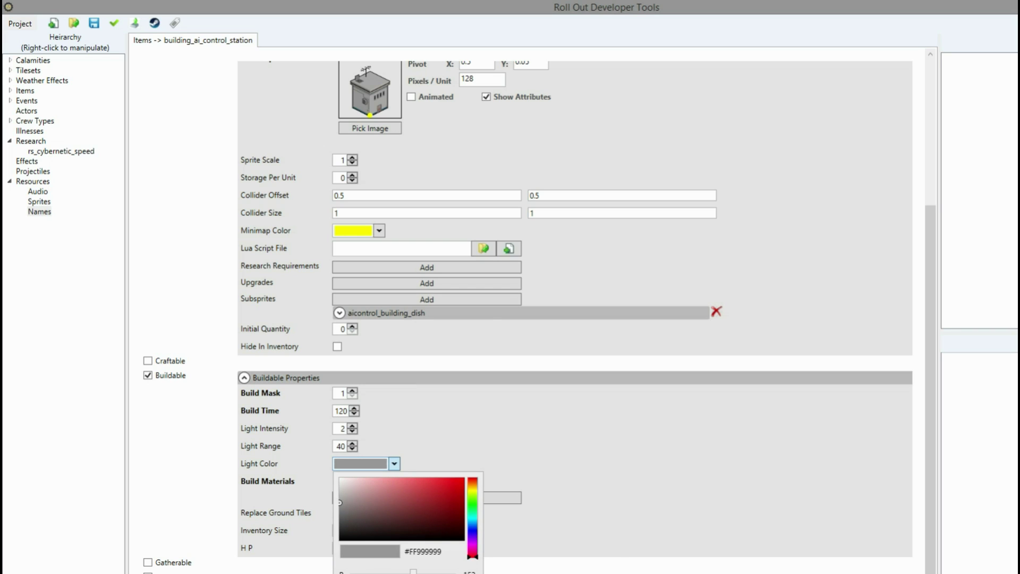
left_click(697, 441)
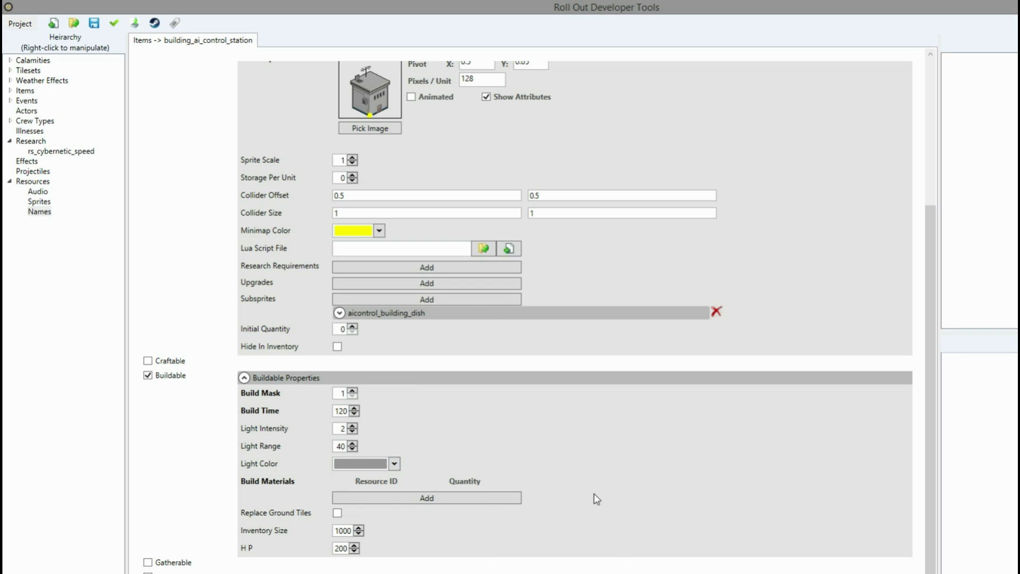
left_click(396, 464)
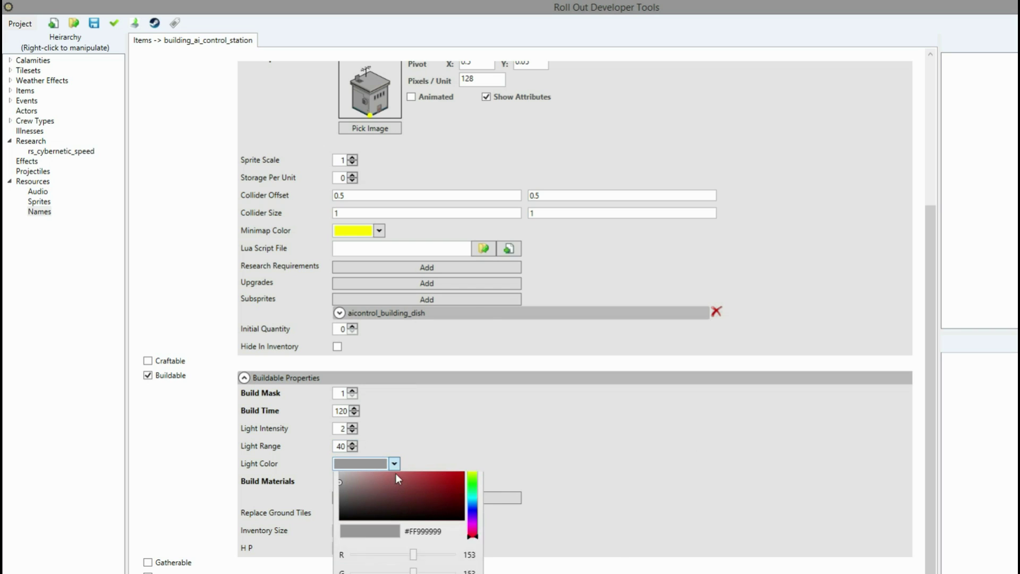
left_click(339, 494)
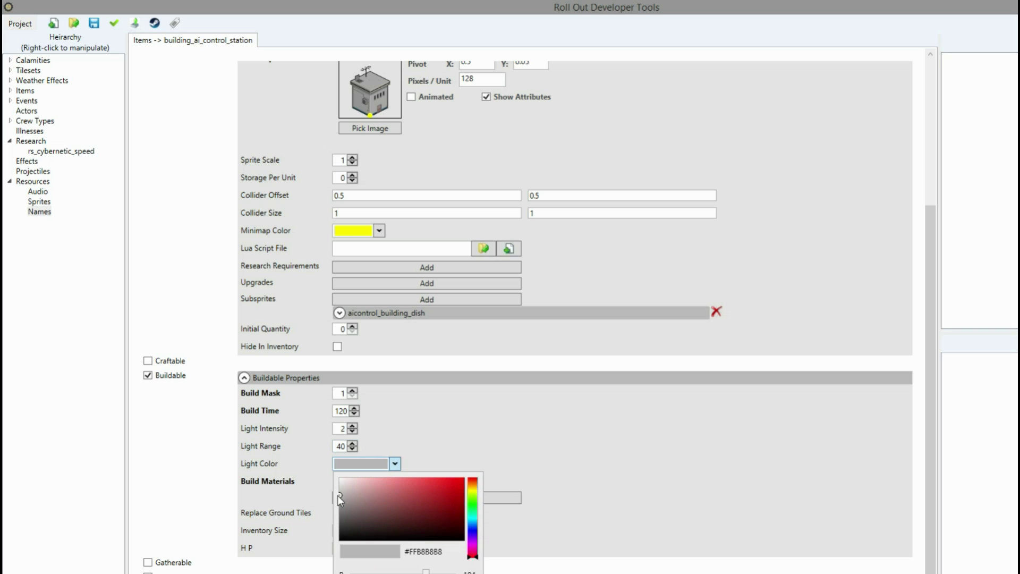
left_click(472, 523)
left_click_drag(356, 489, 366, 483)
left_click(665, 432)
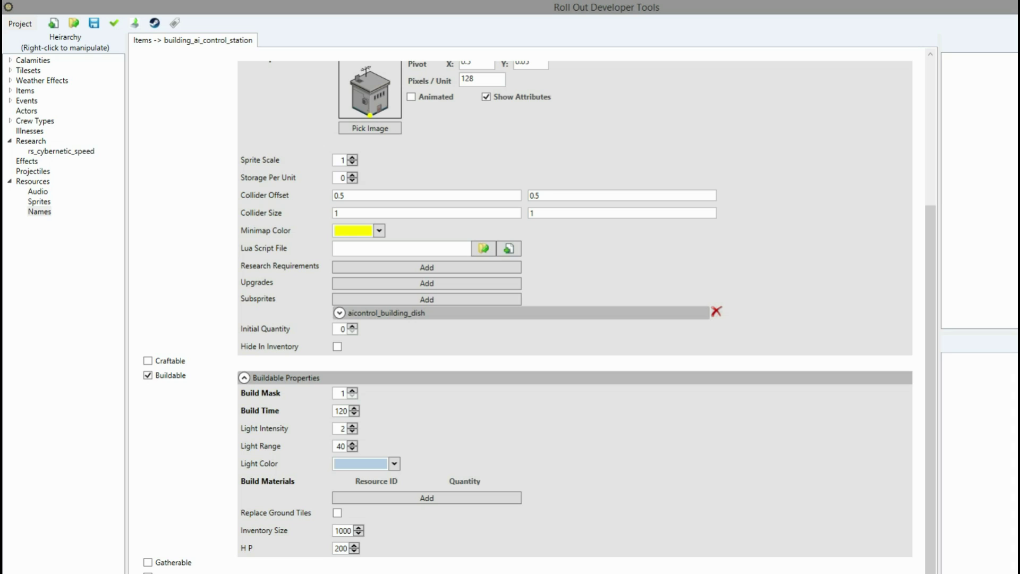
Try a Storage Per Unit value of 500 and set it back to 0.
double_click(344, 531)
mouse_move(238, 528)
left_click(343, 177)
type("500")
double_click(341, 177)
type("0")
Save the changes made to the building item.
key("ctrl+s")
left_click(247, 376)
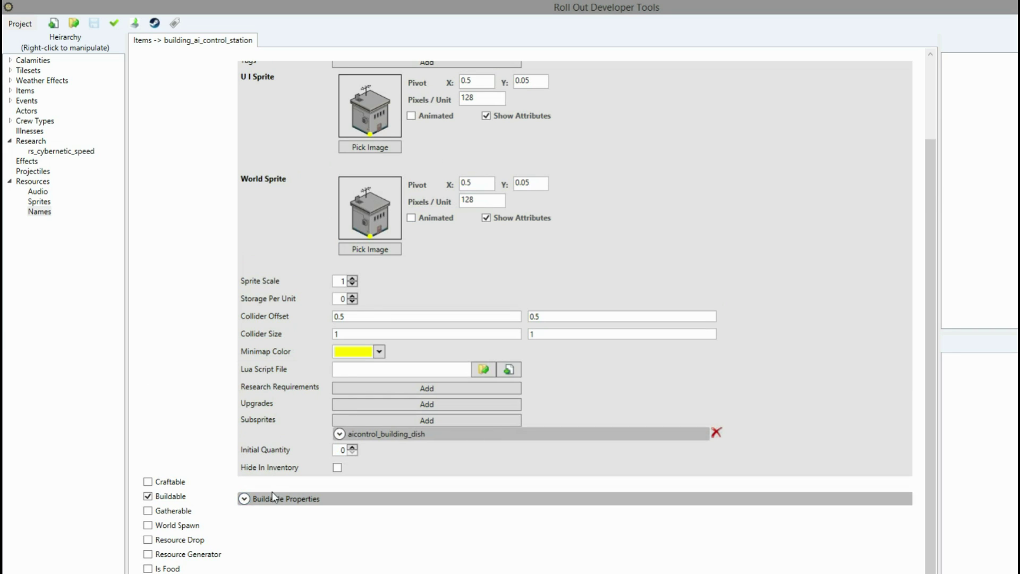
left_click(272, 498)
Add item_wood to the building's build materials.
scroll(419, 531, "down", 3)
left_click(420, 529)
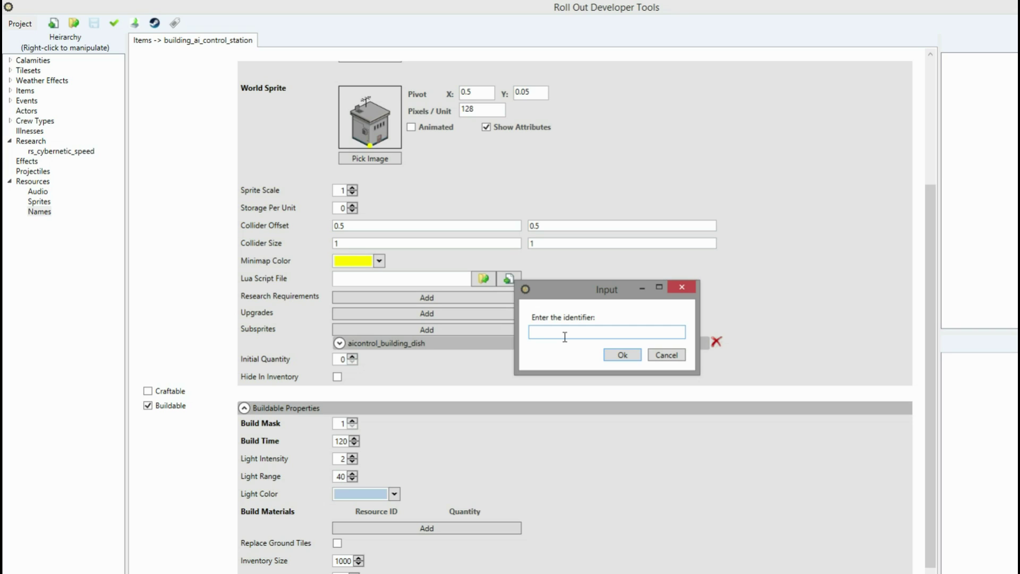
type("item_d")
key("BackSpace")
key("BackSpace")
key("BackSpace")
key("BackSpace")
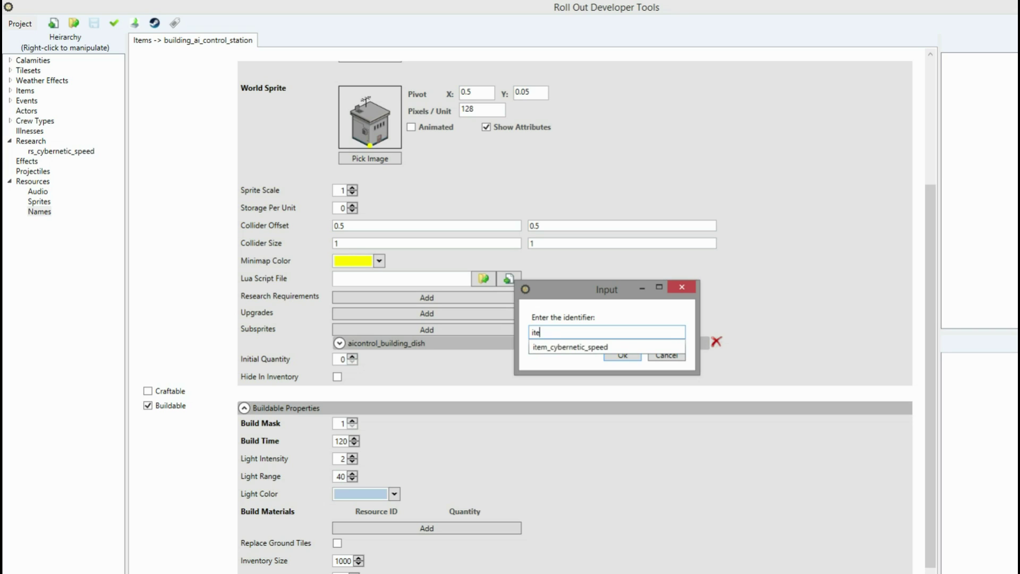
type("em_wood")
left_click(622, 359)
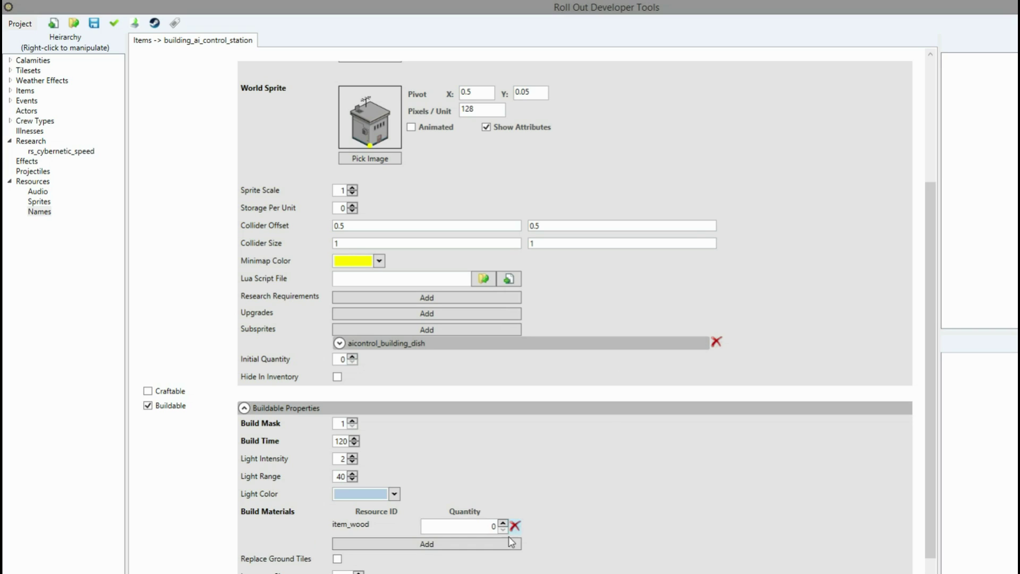
Add item_stone as another build material.
left_click(454, 547)
type("itme_s")
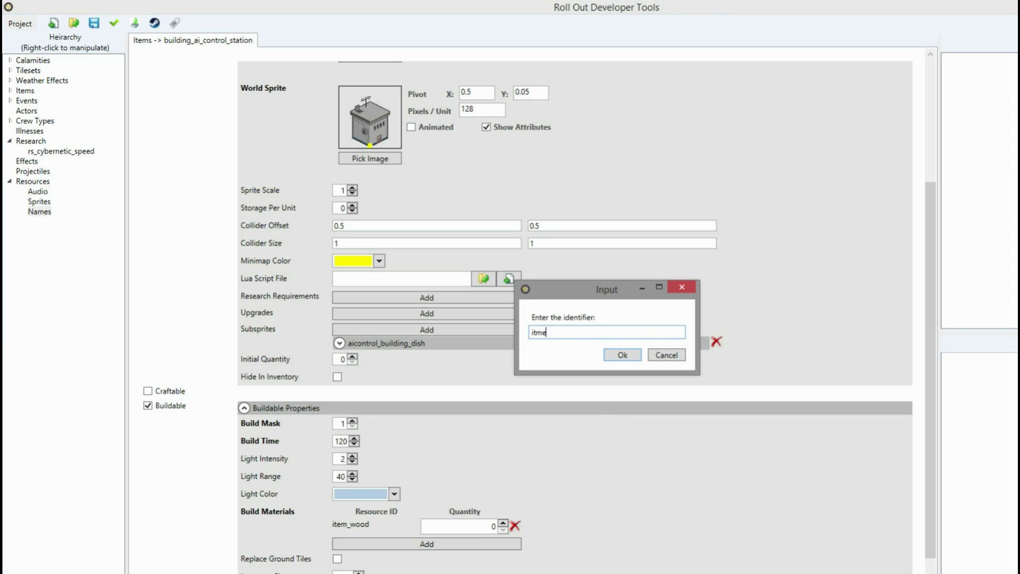
key("BackSpace")
key("BackSpace")
key("BackSpace")
key("BackSpace")
type("em_stone")
left_click(622, 355)
Add item_metal and item_microchips to the build materials.
left_click(438, 559)
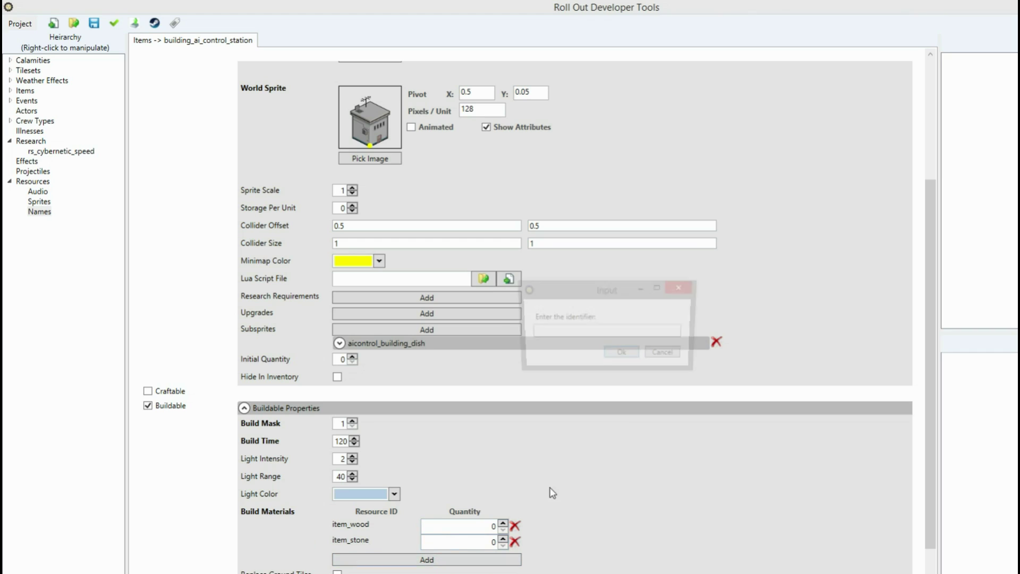
type("item_")
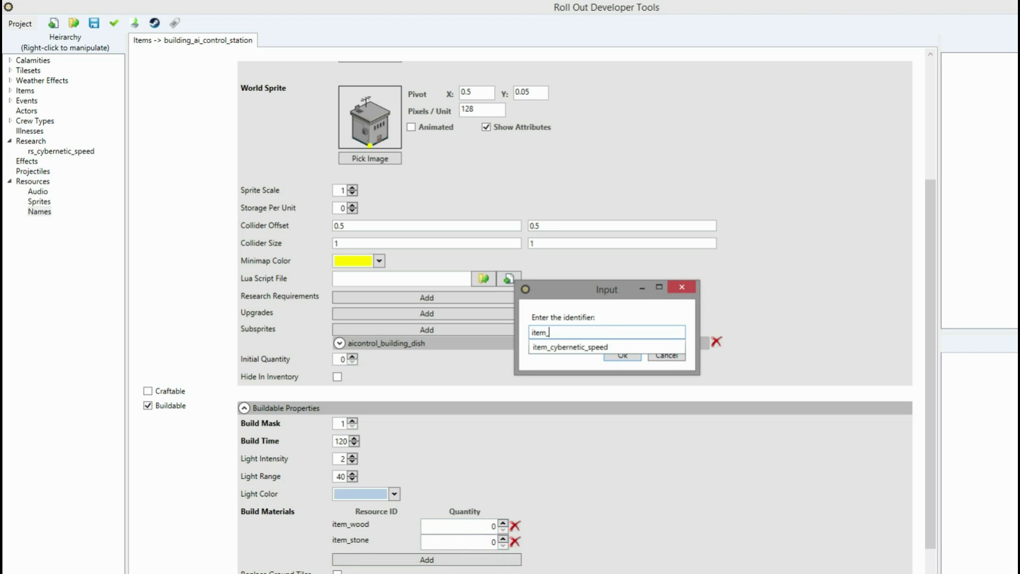
type("metal")
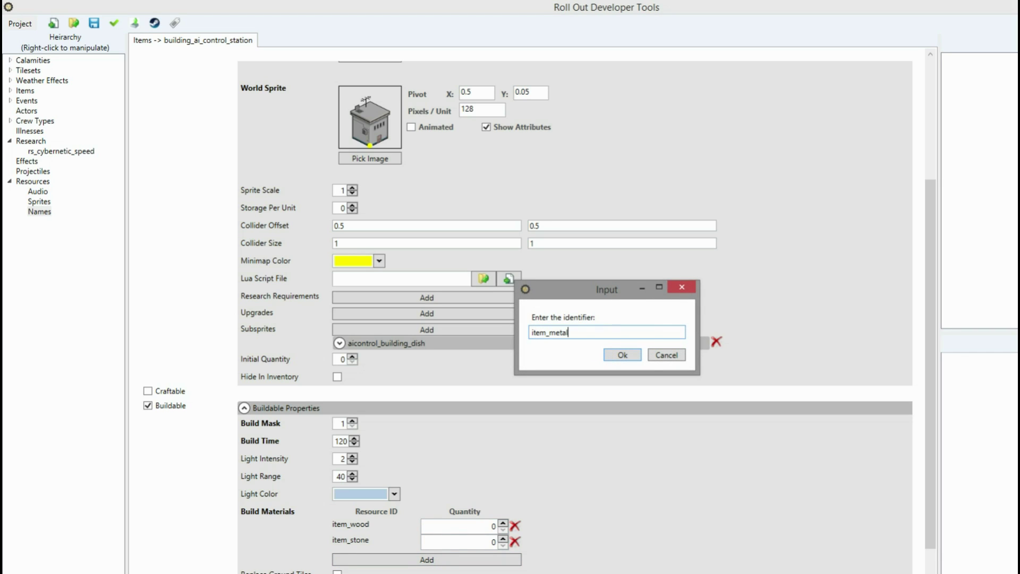
left_click(631, 356)
left_click(466, 570)
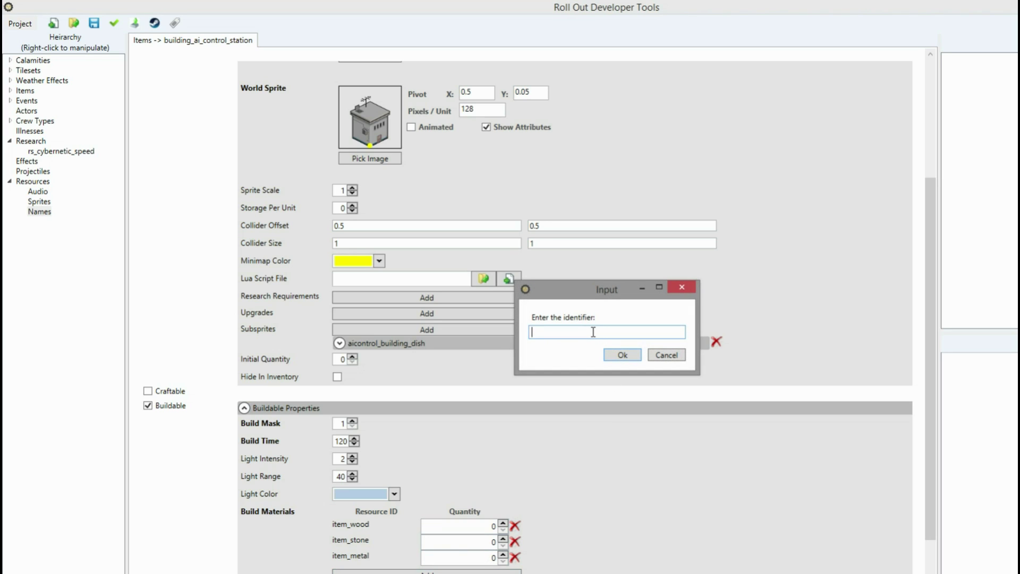
type("item_microchips")
left_click(637, 358)
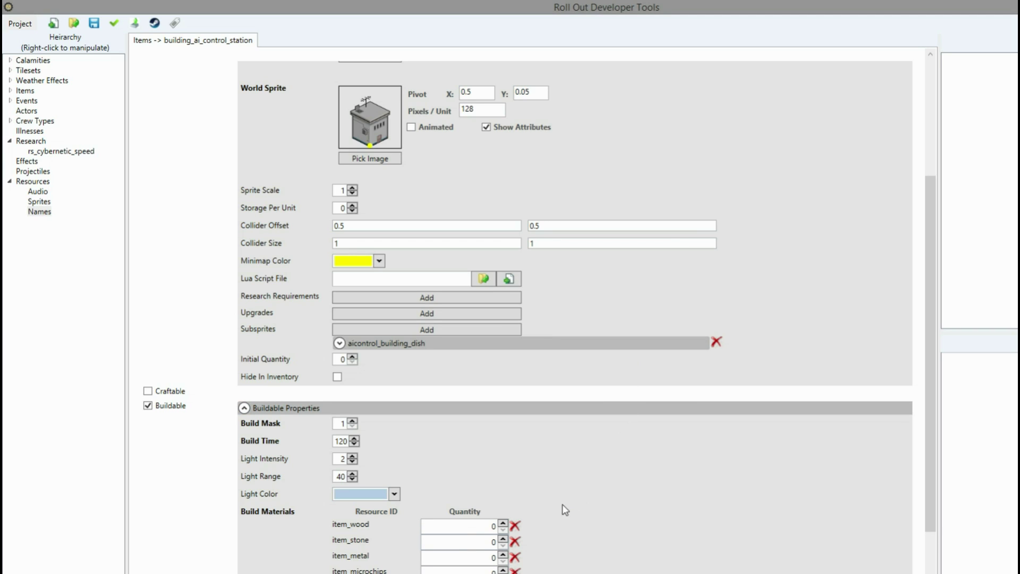
Set the build material quantities to 30 for item_stone and 15 for item_wood.
left_click(464, 526)
left_click(491, 542)
scroll(796, 526, "down", 2)
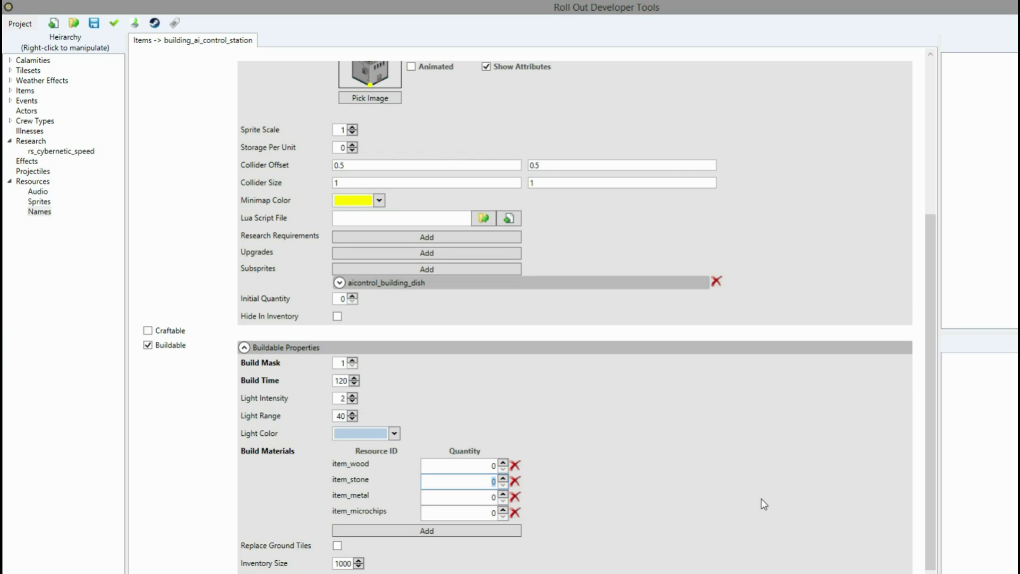
type("30")
left_click(483, 464)
type("15")
Set the build material quantities to 5 for item_metal and 10 for item_microchips.
left_click(482, 498)
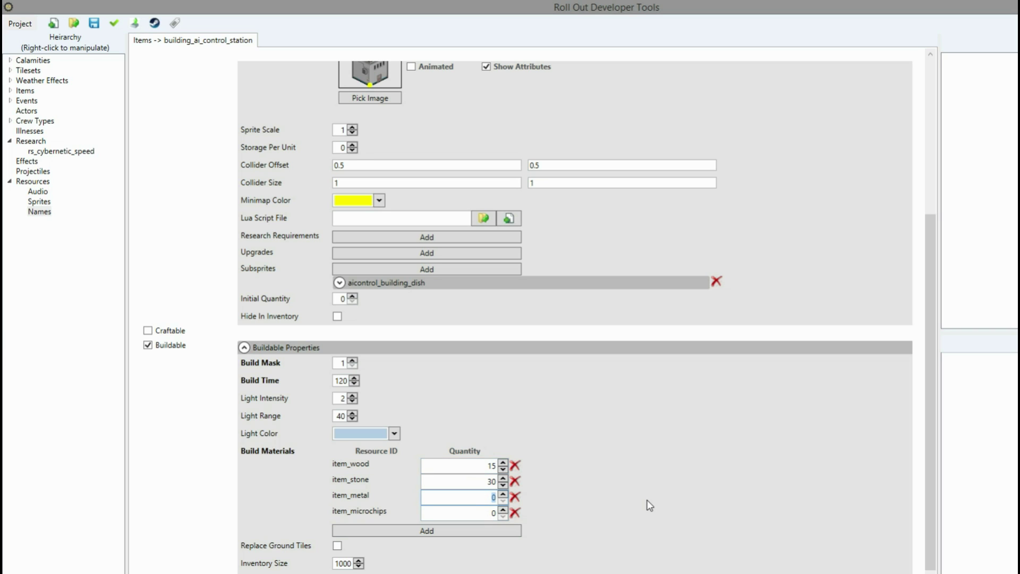
scroll(654, 489, "up", 2)
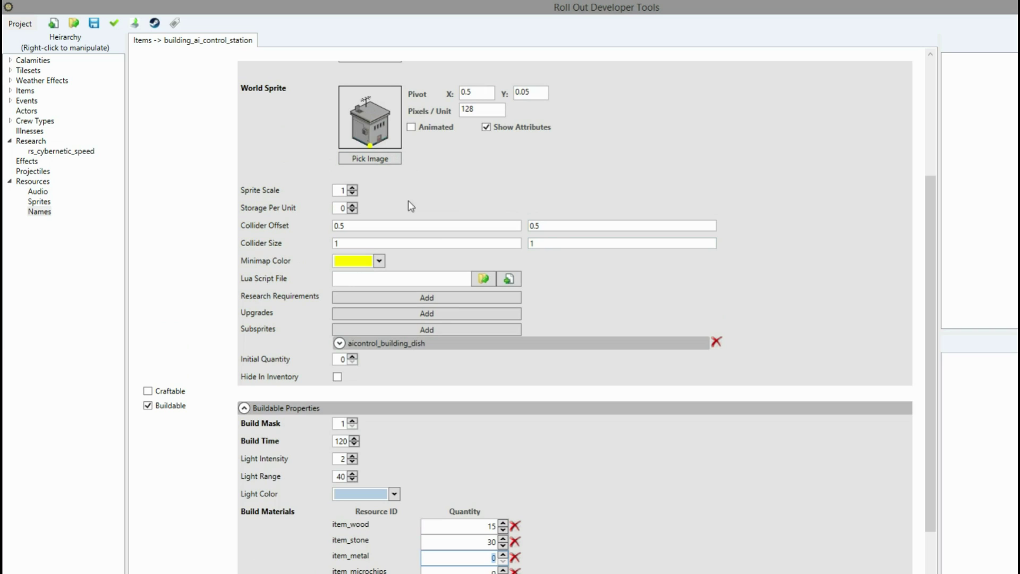
scroll(601, 389, "down", 2)
type("5")
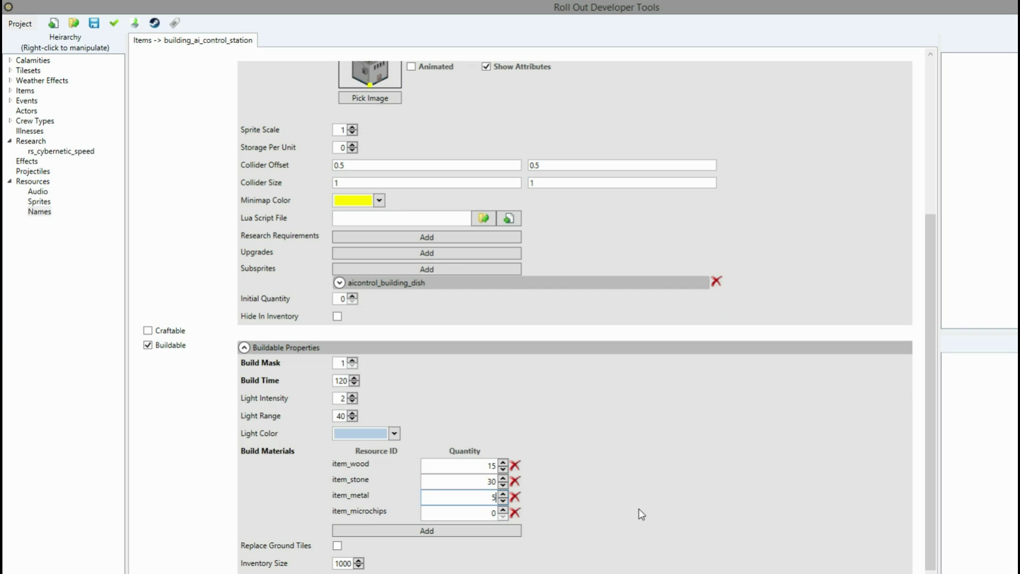
left_click(492, 512)
scroll(614, 335, "up", 4)
scroll(564, 378, "down", 5)
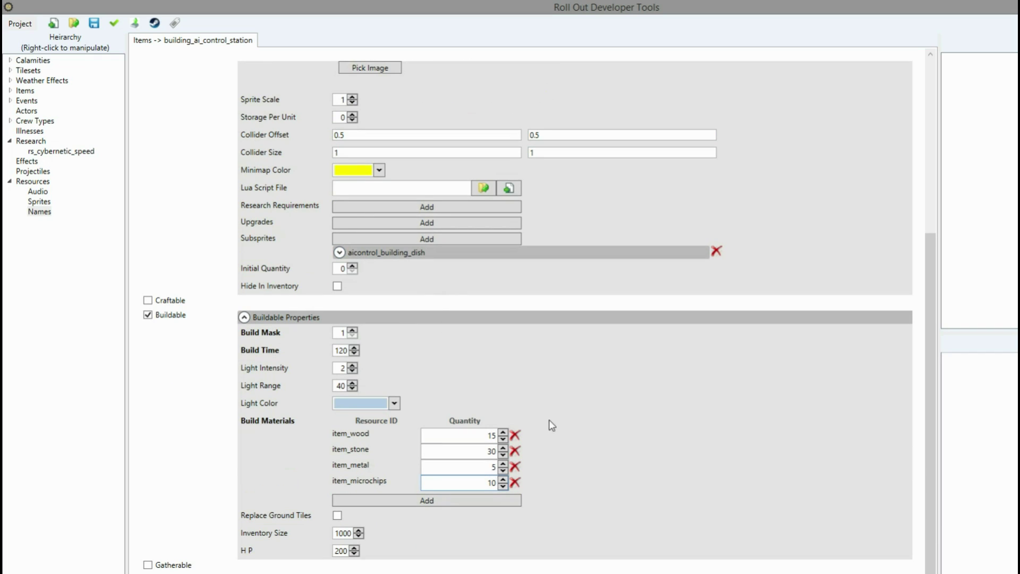
Review the dish subsprite's settings and the building's common and buildable properties.
left_click(347, 256)
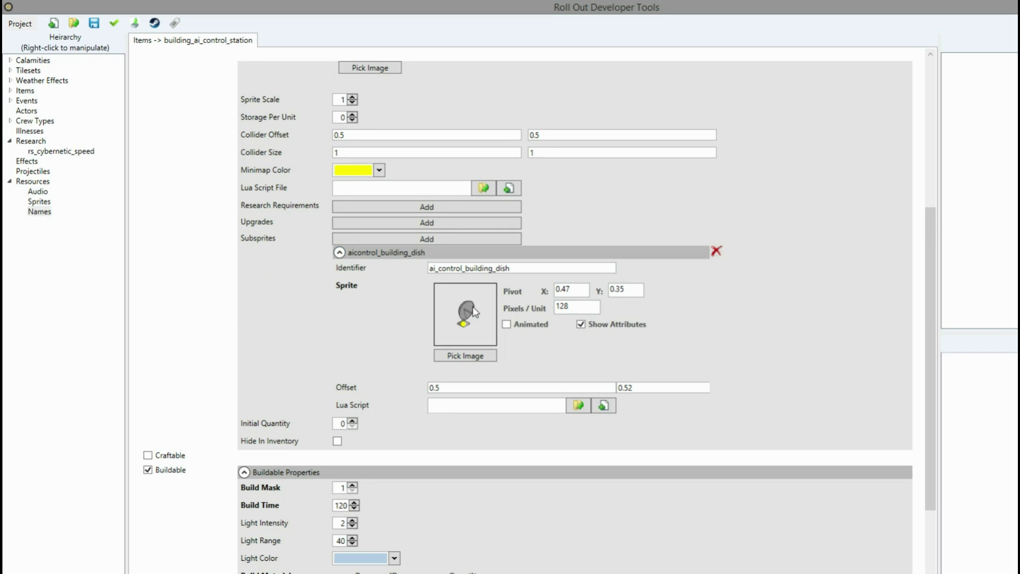
left_click(339, 253)
scroll(484, 433, "down", 1)
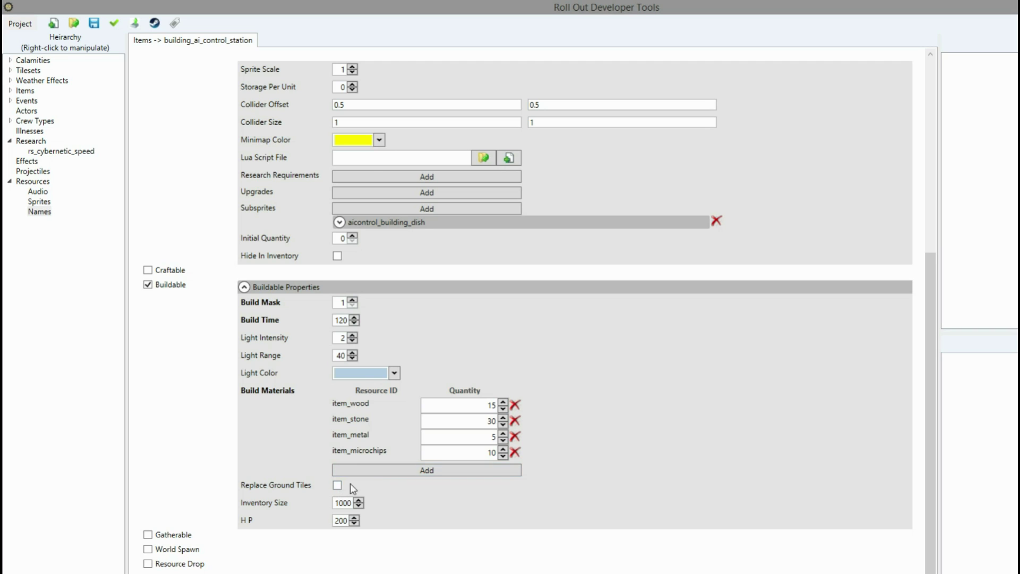
scroll(366, 457, "up", 3)
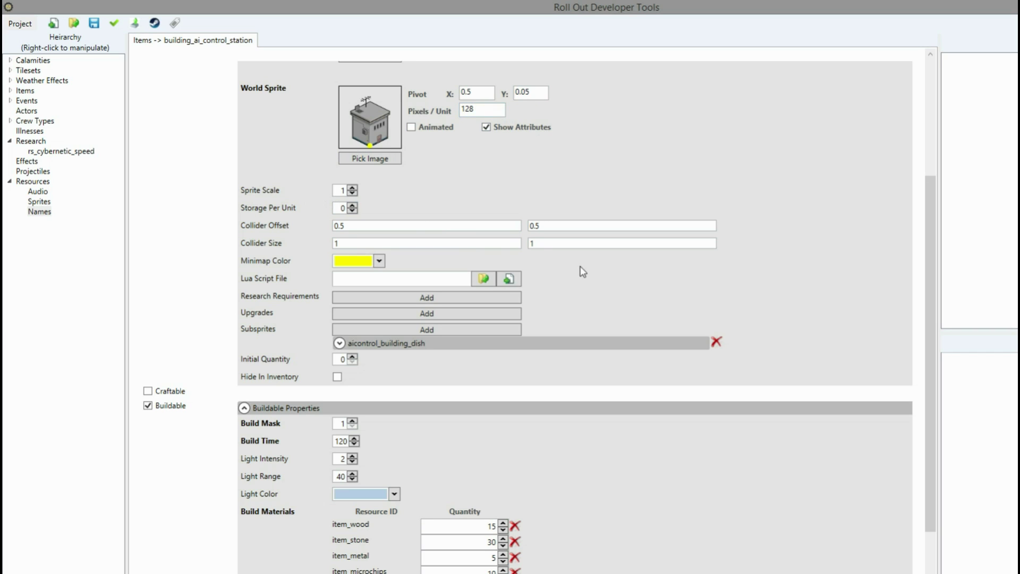
scroll(590, 330, "down", 5)
scroll(590, 340, "up", 6)
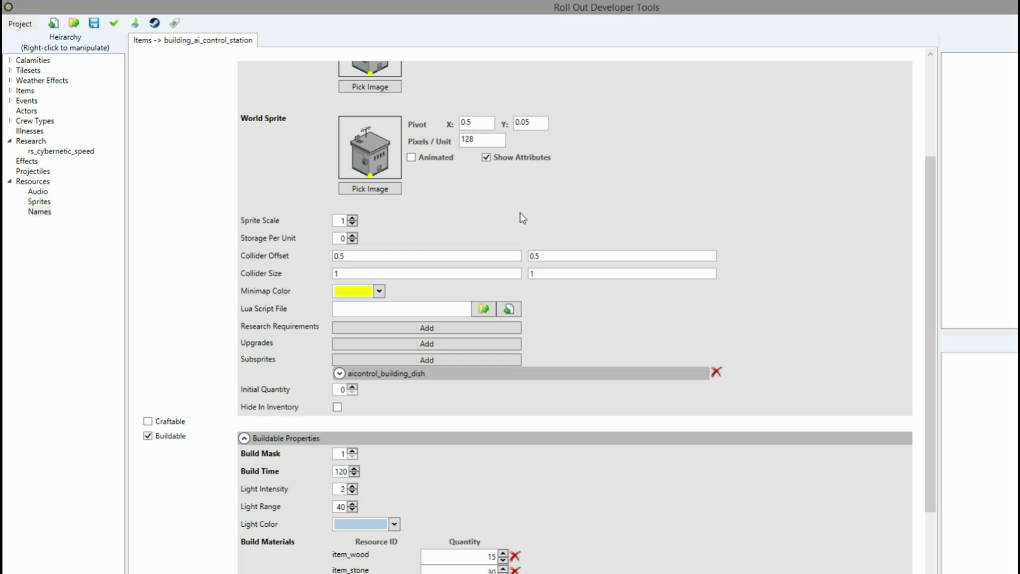
scroll(523, 219, "down", 3)
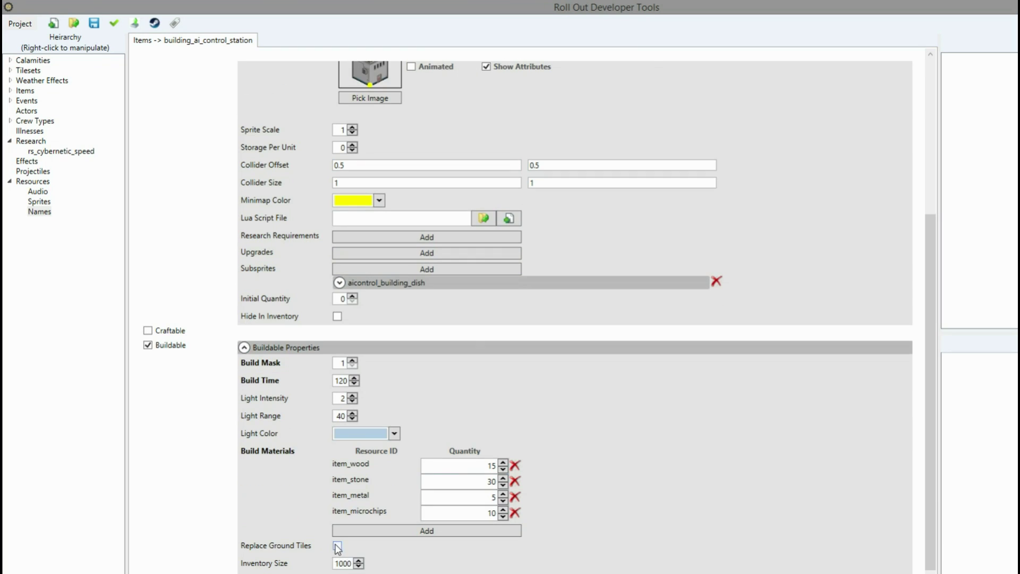
Look over the AI control station's settings and collapse its Buildable Properties and Common Properties sections.
scroll(451, 565, "down", 1)
scroll(584, 571, "up", 2)
scroll(585, 571, "up", 9)
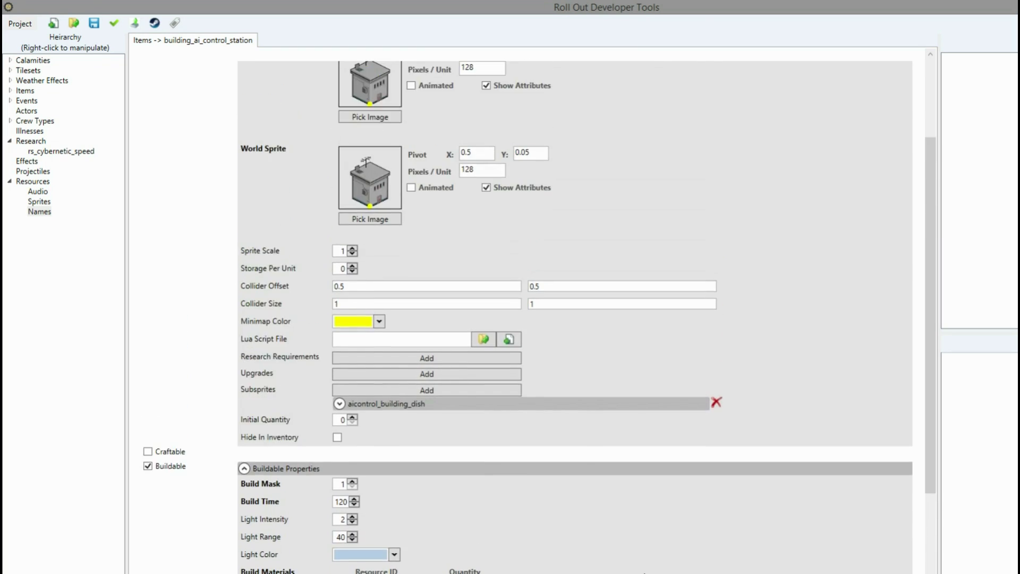
scroll(643, 550, "down", 13)
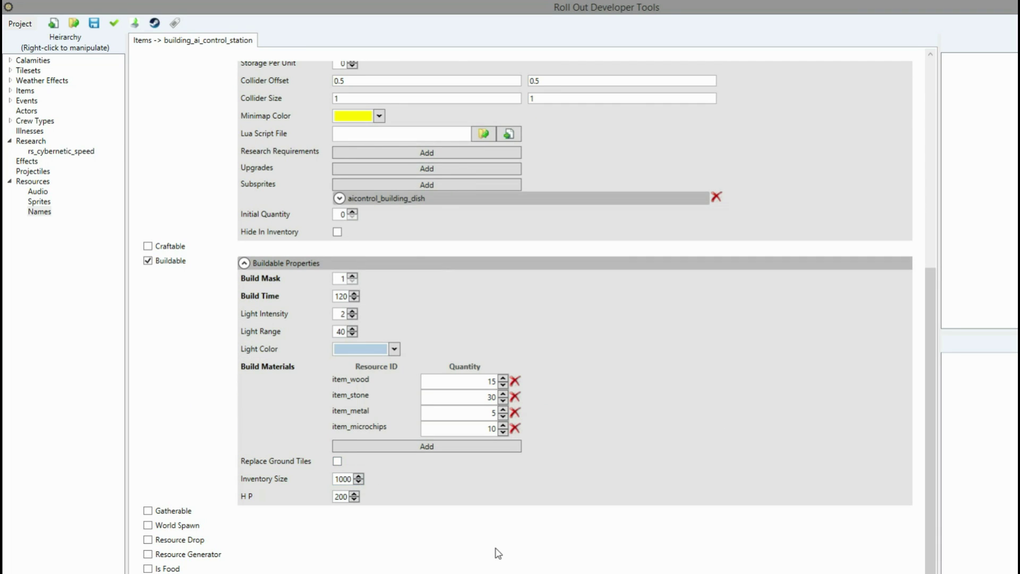
scroll(498, 553, "up", 2)
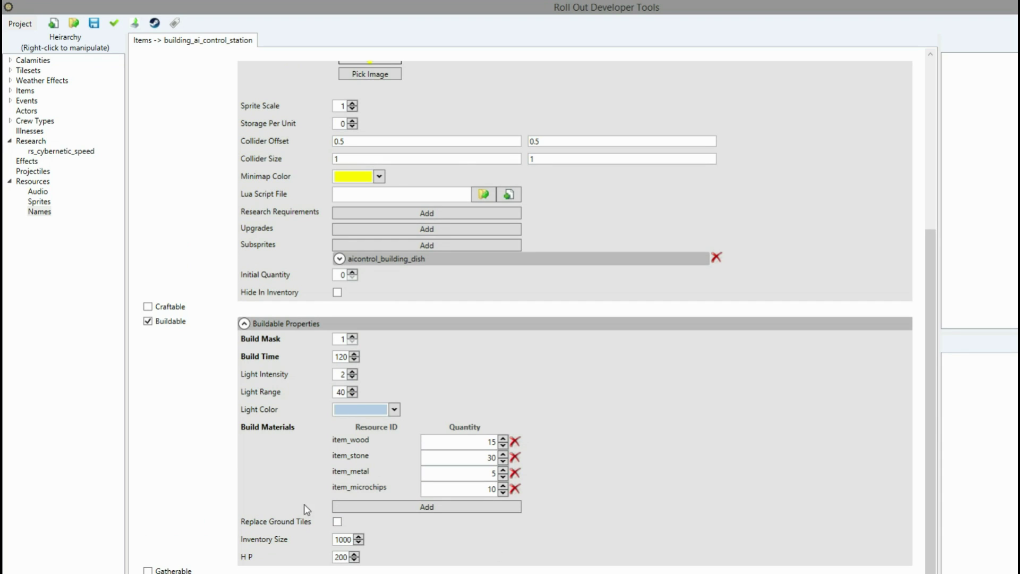
left_click(245, 324)
scroll(307, 404, "up", 3)
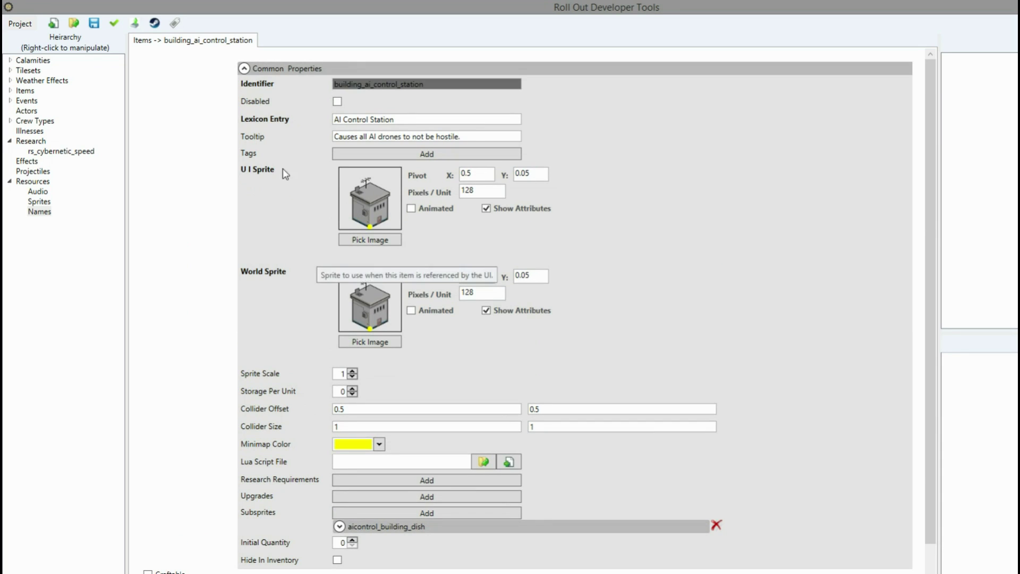
left_click(244, 69)
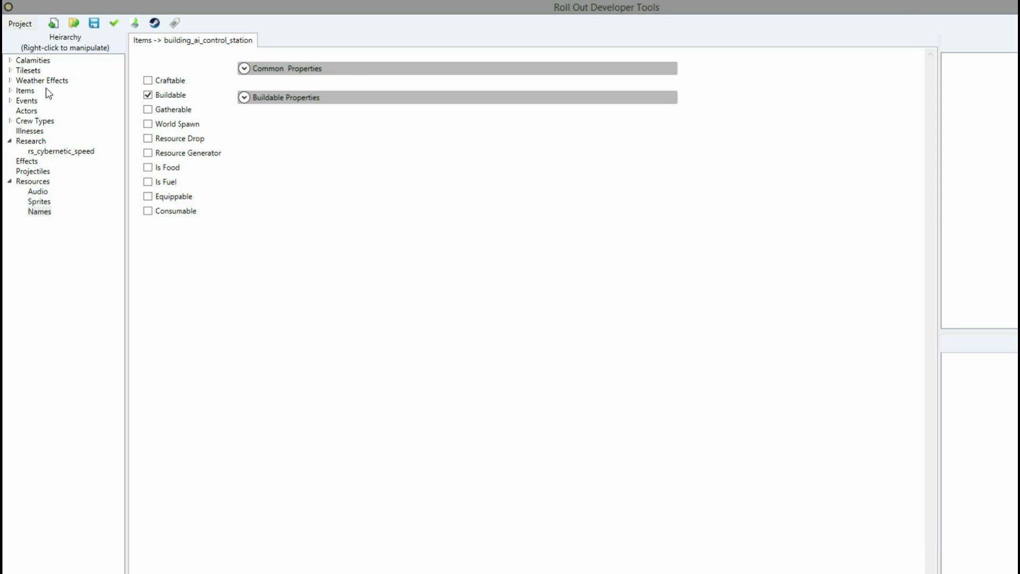
Expand the Metal tileset and the general Items group in the project hierarchy.
left_click(10, 70)
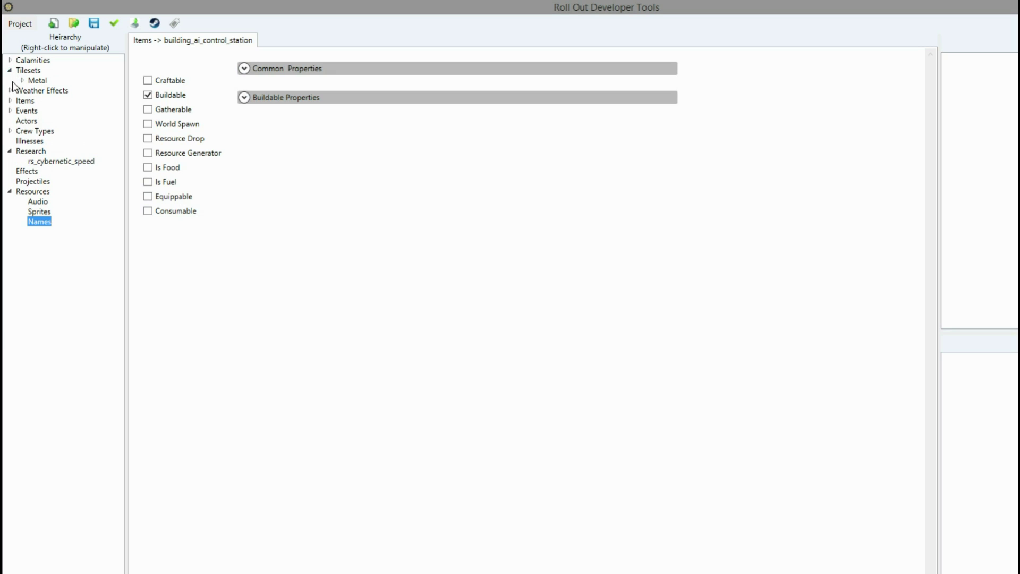
left_click(21, 80)
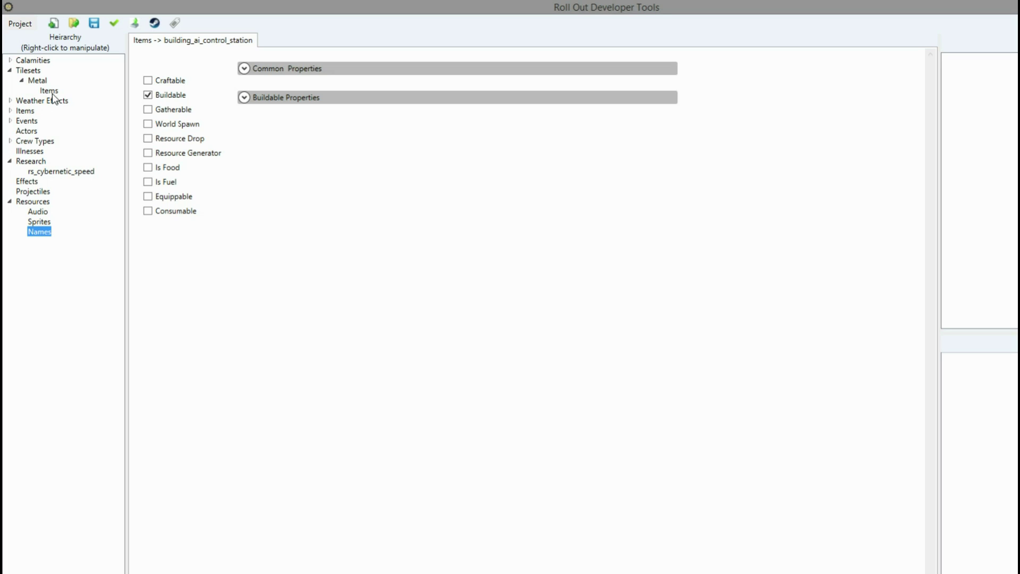
left_click(9, 112)
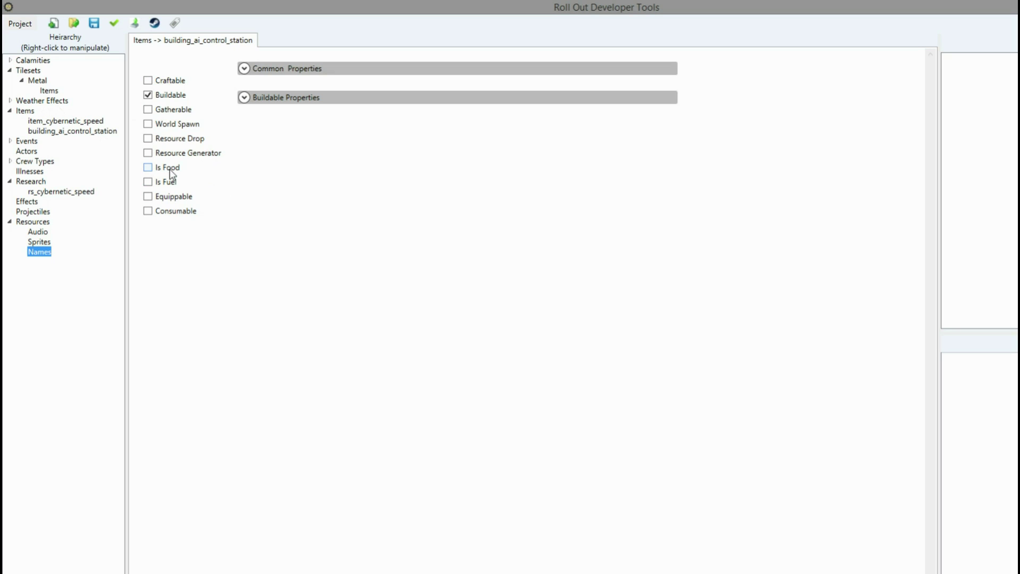
Enable World Spawn on building_ai_control_station to look at its properties and disable it again.
left_click(159, 125)
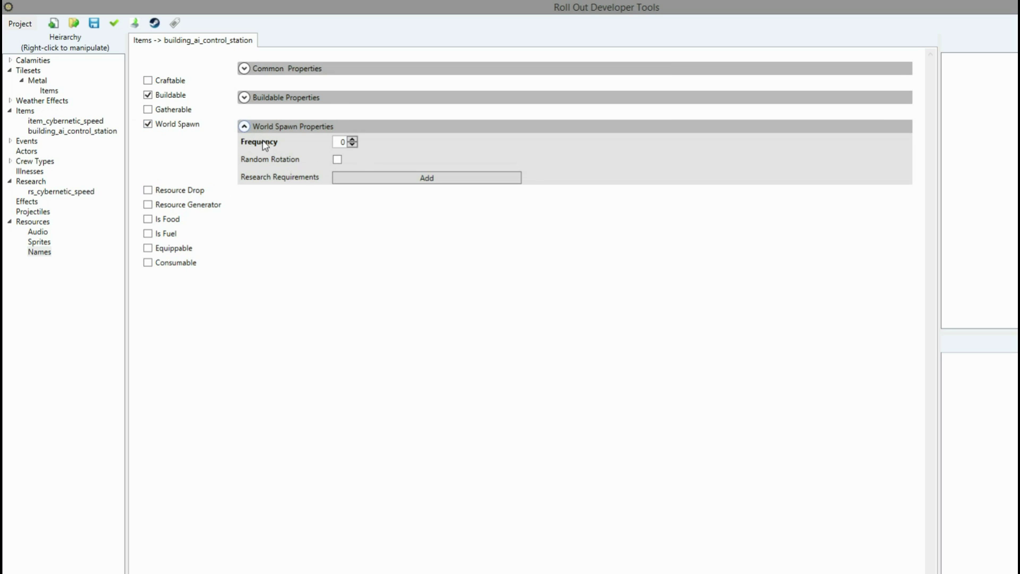
left_click(148, 125)
Add a new item named item_metal_tree to the Metal tileset's items.
left_click(49, 90)
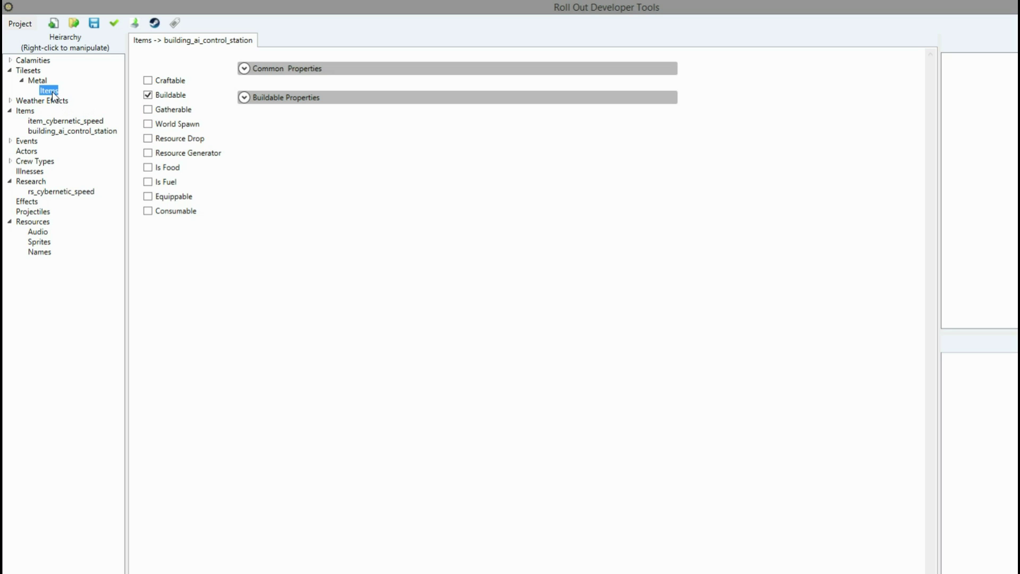
right_click(53, 95)
left_click(65, 98)
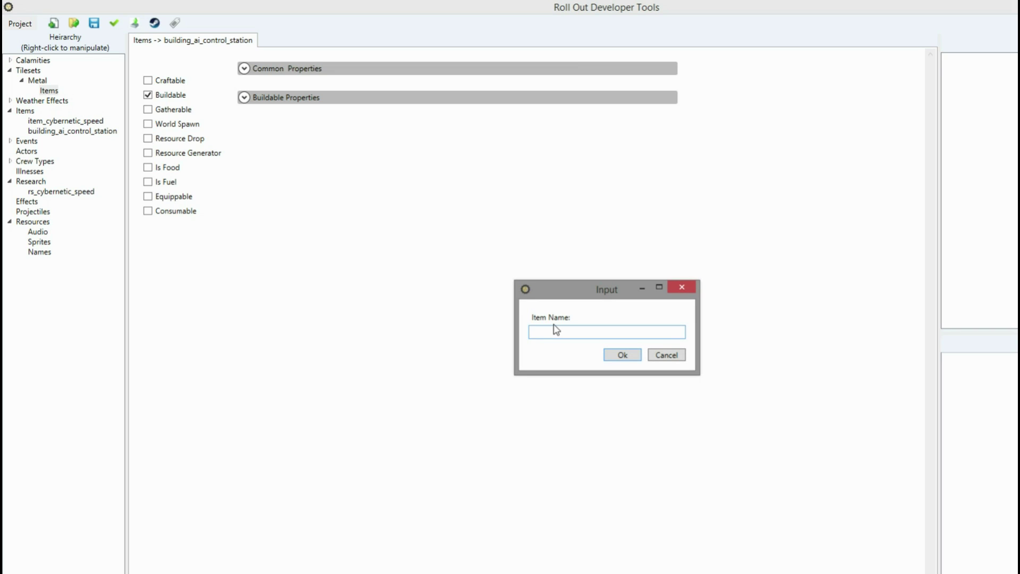
type("item_metal_tree")
left_click(620, 356)
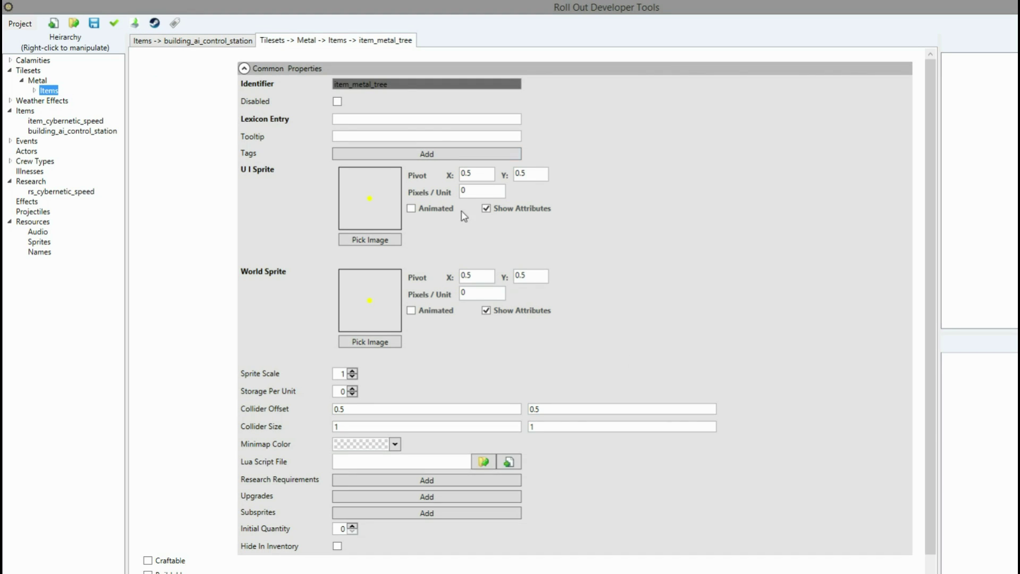
Set the new item's lexicon entry to "Metal Tree" and its tooltip to "A tree made of metal.".
left_click(357, 119)
type("Meta")
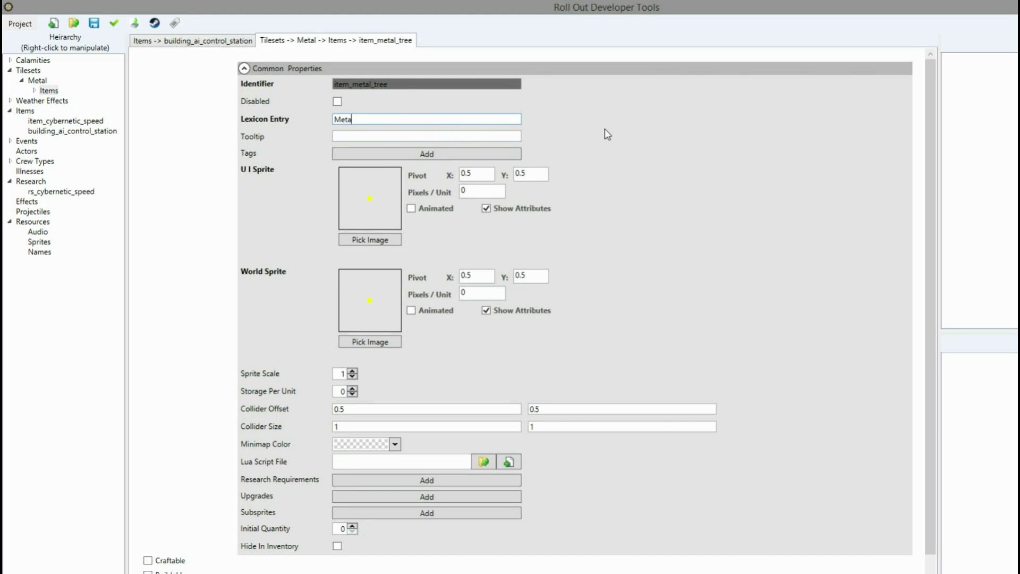
type("l Tree")
mouse_move(256, 125)
left_click(349, 137)
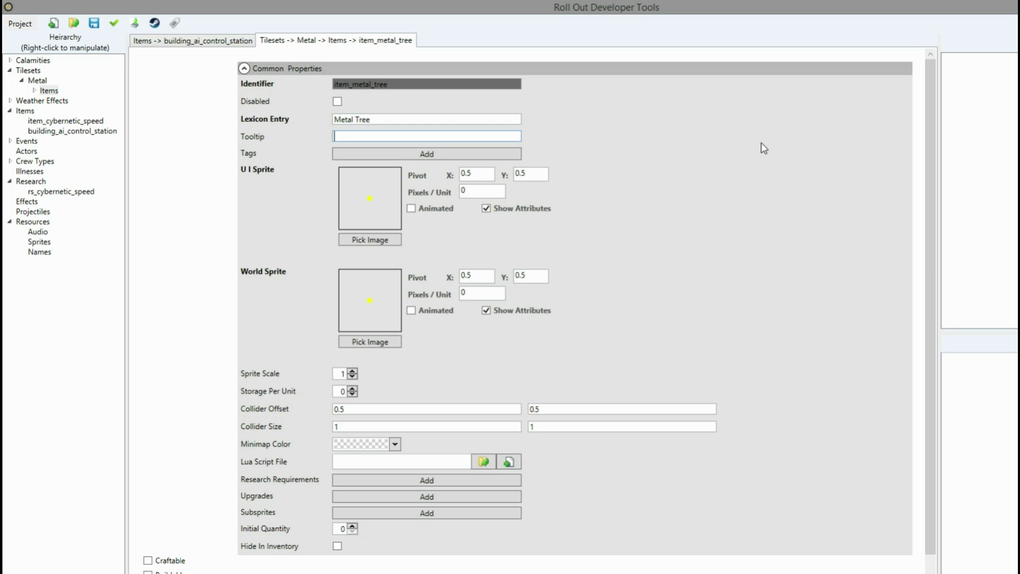
type("A tree made of metal.")
Assign the metal tree image as both the UI sprite and the world sprite.
left_click(361, 241)
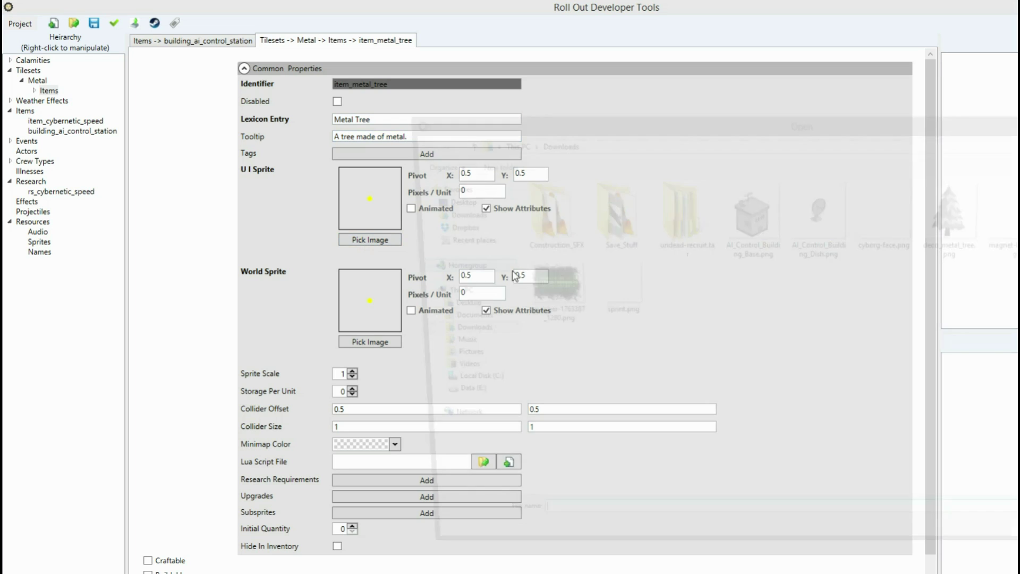
double_click(971, 229)
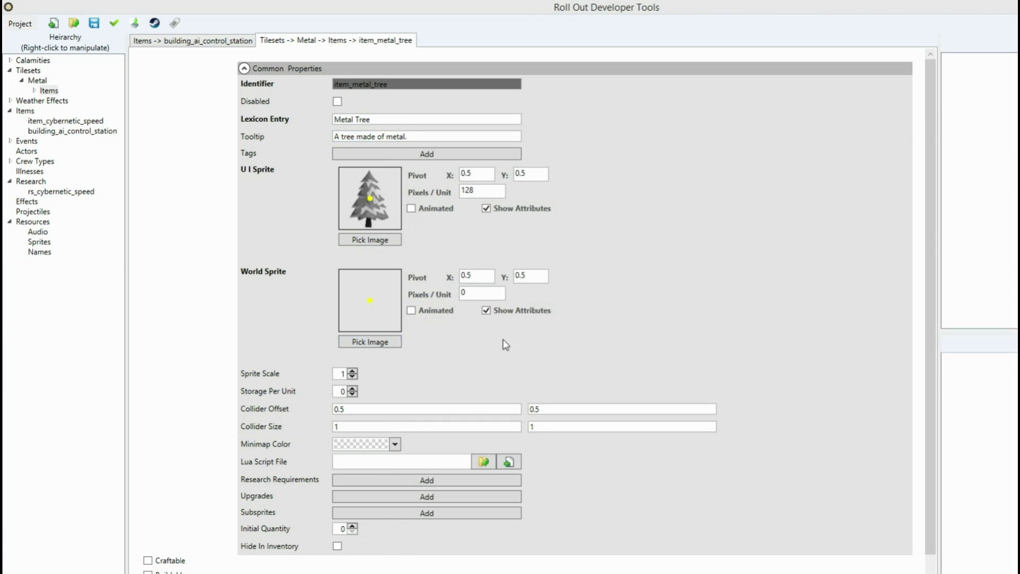
left_click(369, 342)
double_click(981, 231)
Set the metal tree's minimap color to gray.
scroll(482, 319, "down", 3)
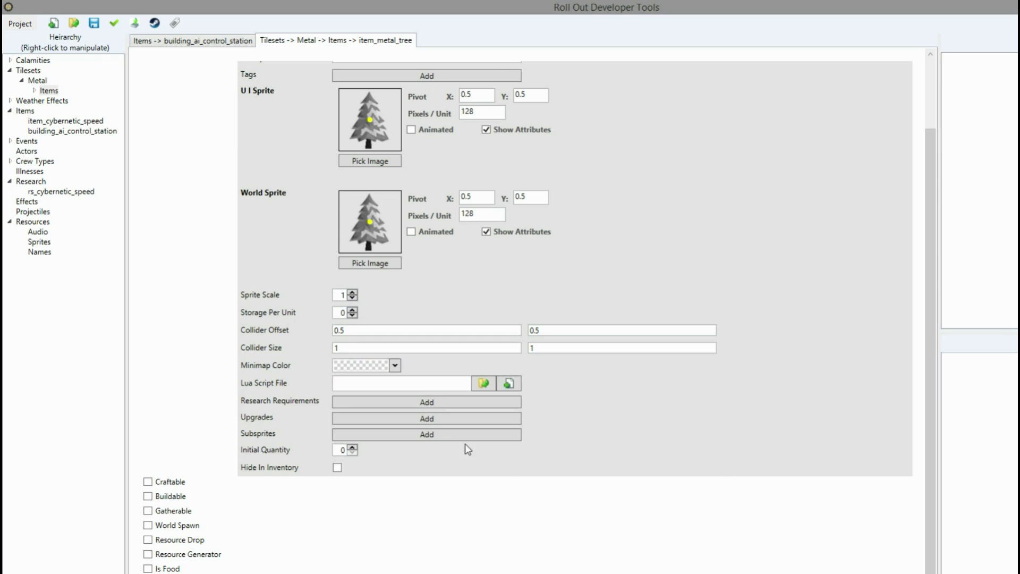
left_click(395, 366)
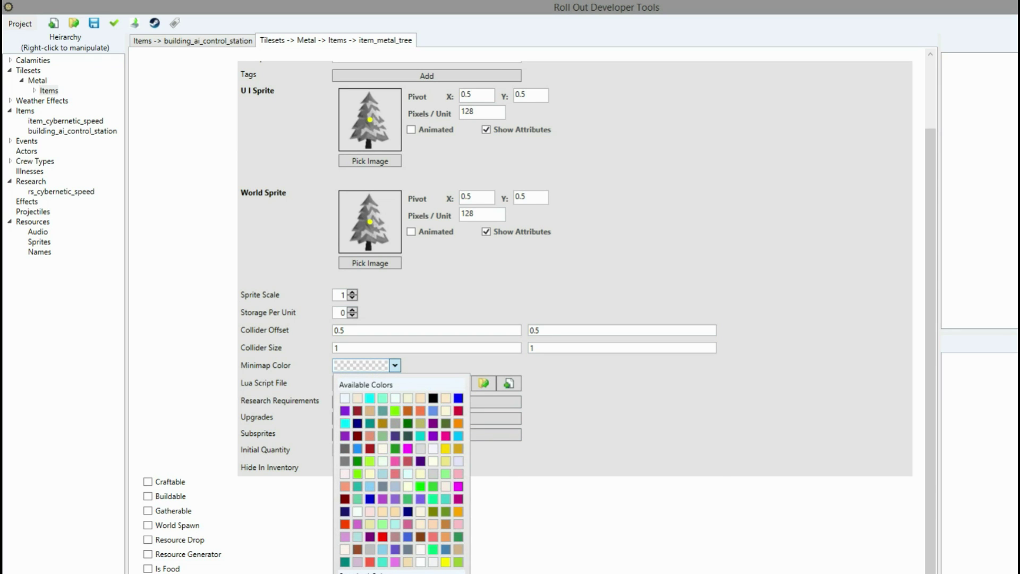
left_click(345, 461)
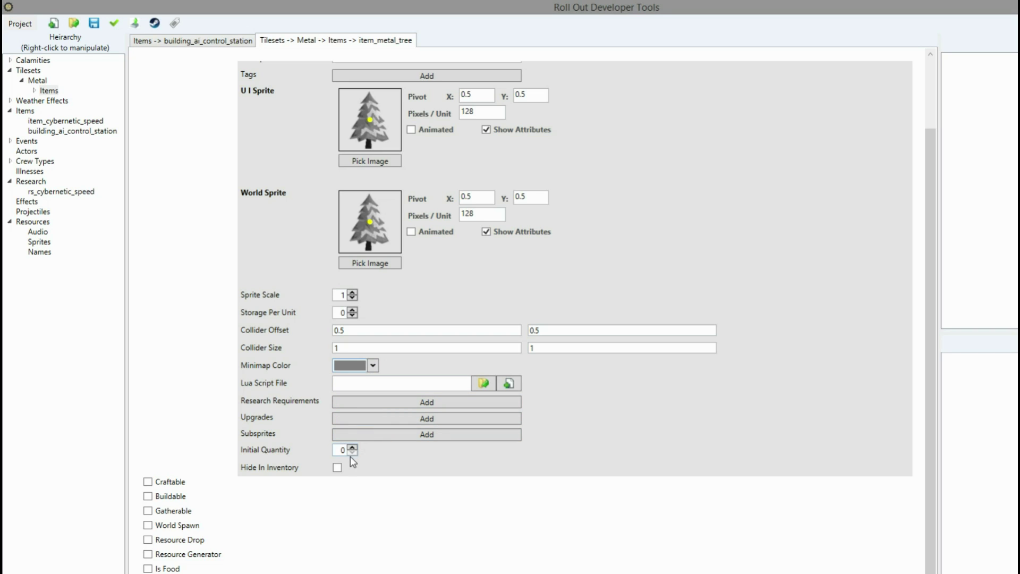
Enable World Spawn for item_metal_tree and expand its World Spawn Properties.
left_click(182, 529)
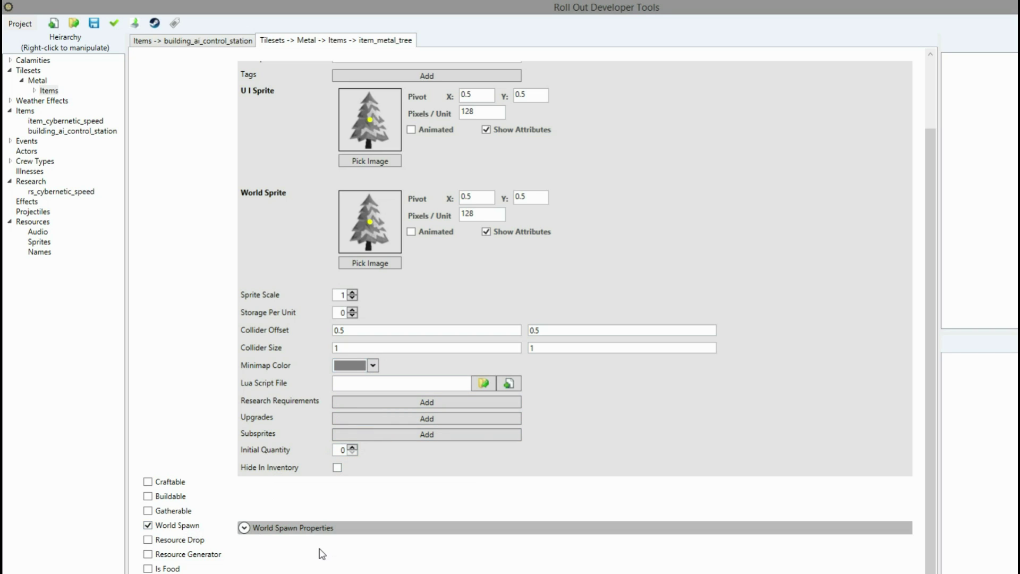
left_click(288, 530)
scroll(340, 498, "down", 2)
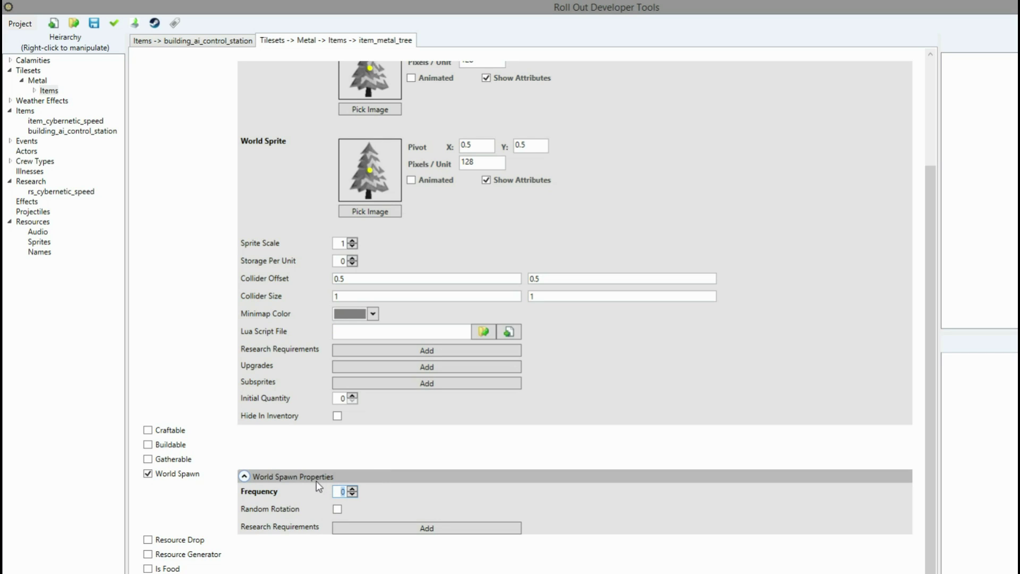
mouse_move(273, 494)
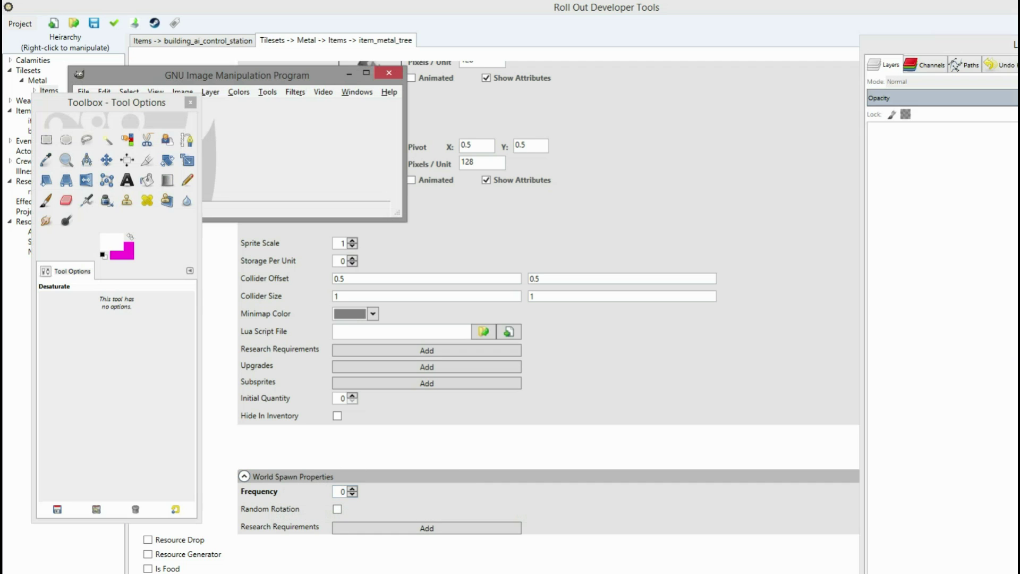
Switch to GIMP, create a new 640 × 400 px image and maximize its window.
left_click_drag(304, 71, 659, 22)
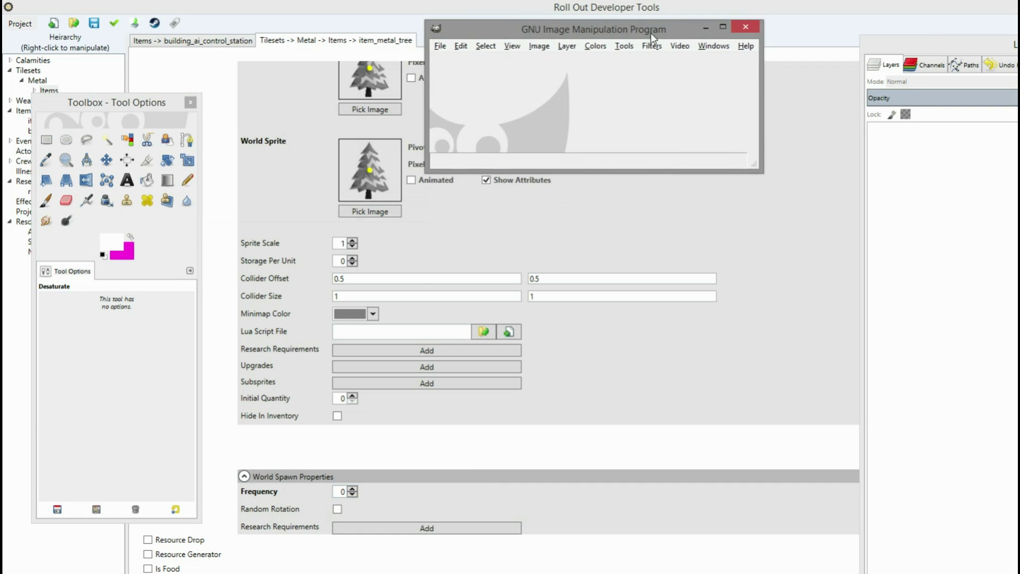
left_click(438, 46)
left_click(451, 63)
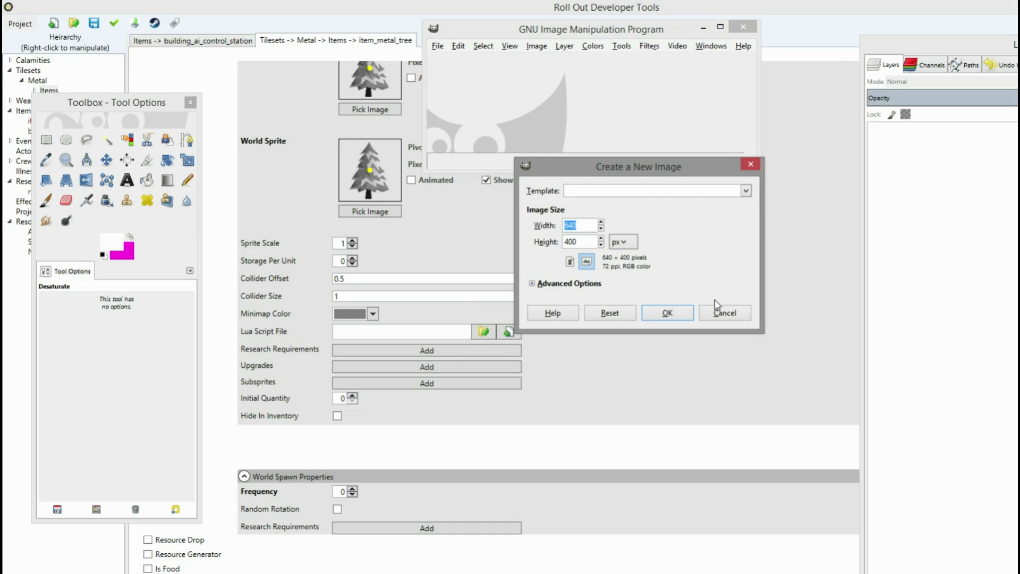
left_click(667, 311)
left_click(816, 25)
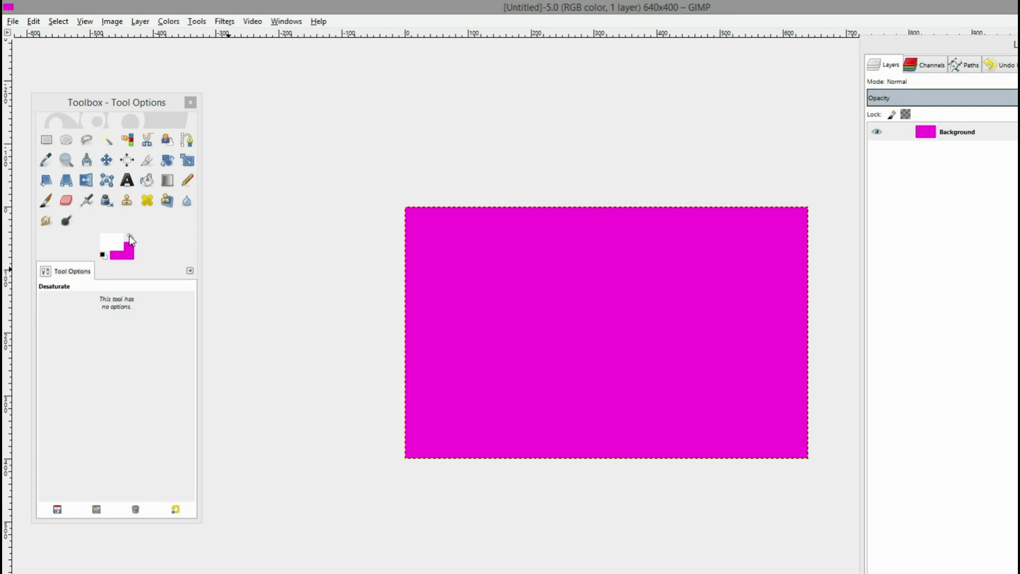
Bucket-fill the whole magenta canvas with white.
left_click(148, 180)
left_click(436, 298)
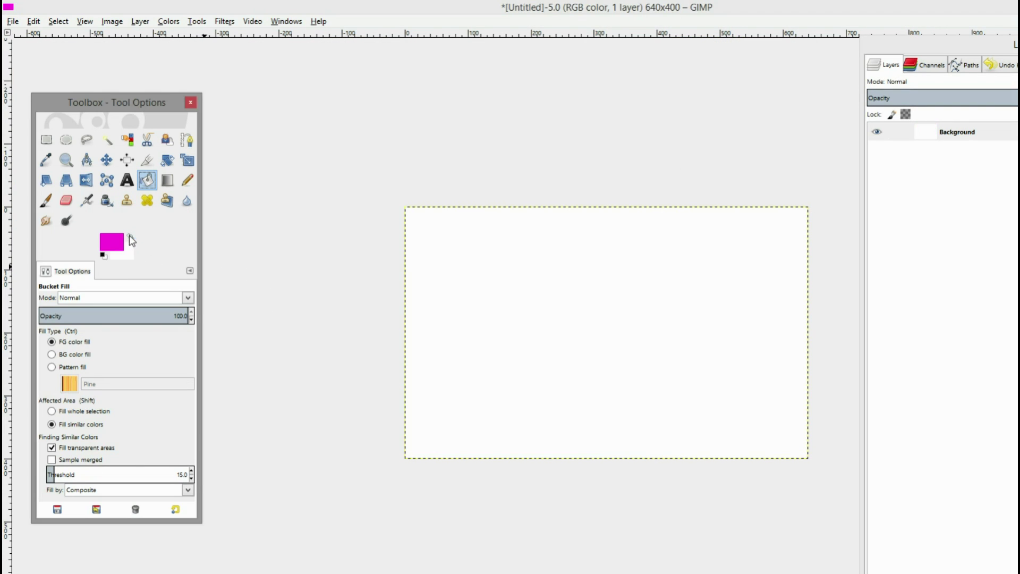
scroll(599, 257, "up", 1)
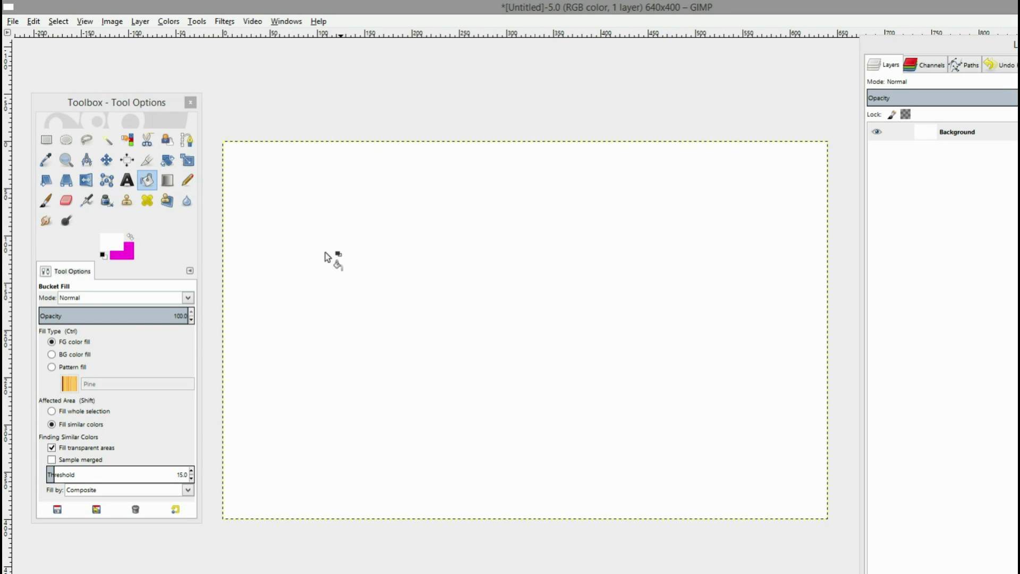
Draw a row of seven magenta Pencil dots, size 20, along the upper part of the canvas.
left_click(187, 180)
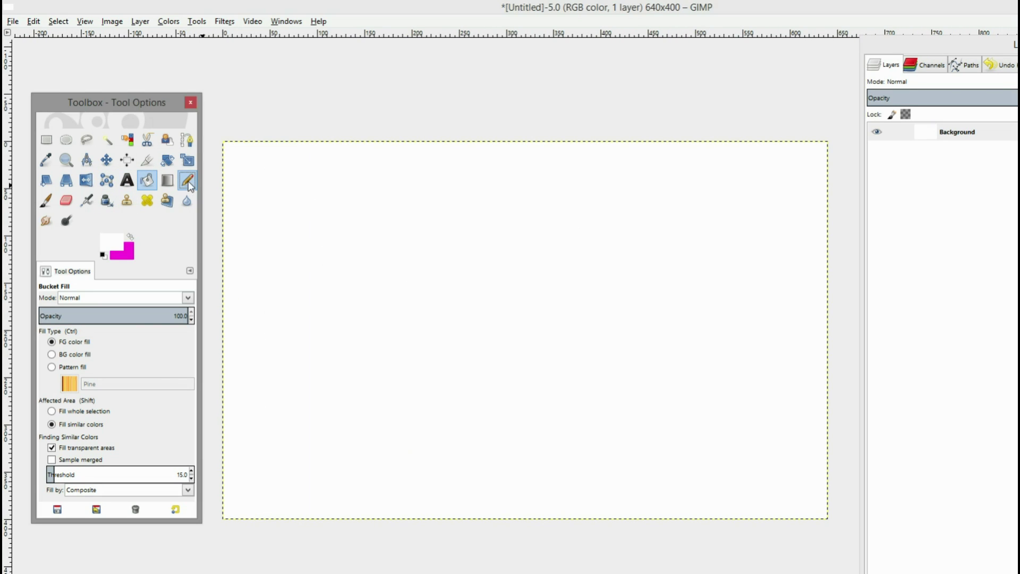
left_click(245, 165)
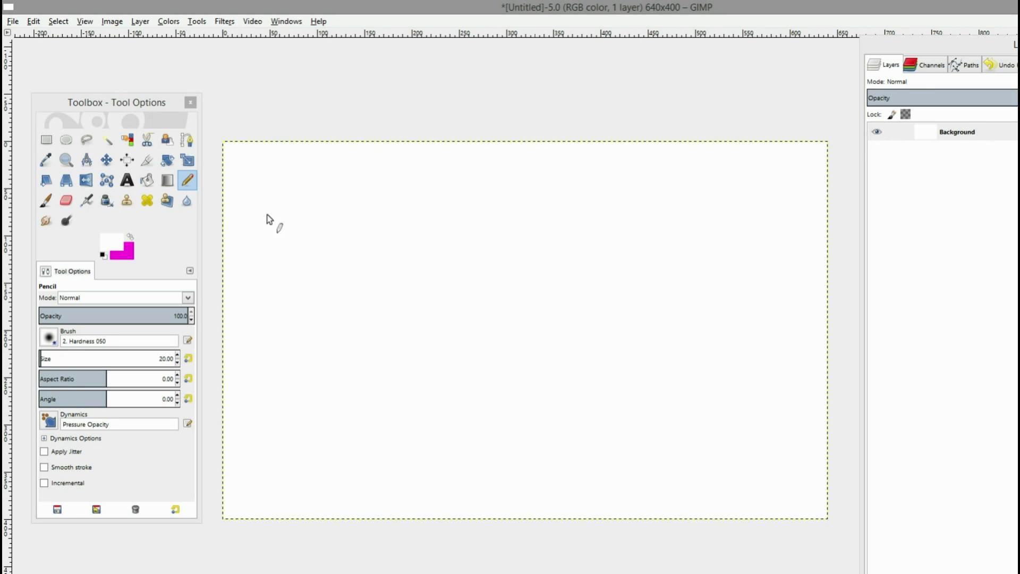
left_click(131, 237)
left_click(253, 164)
left_click(334, 165)
left_click(450, 171)
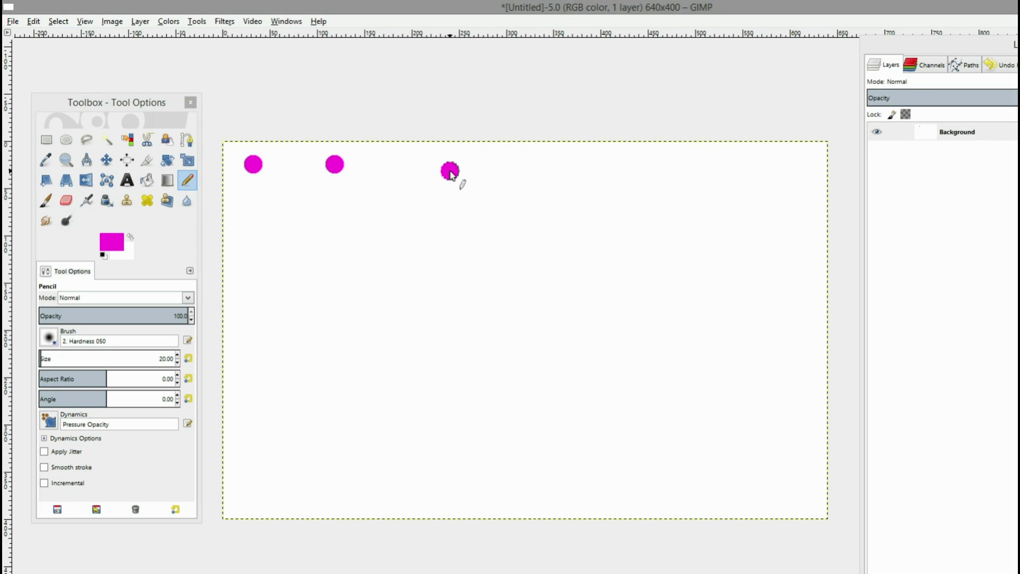
left_click(524, 172)
left_click(617, 179)
left_click(676, 178)
left_click(772, 170)
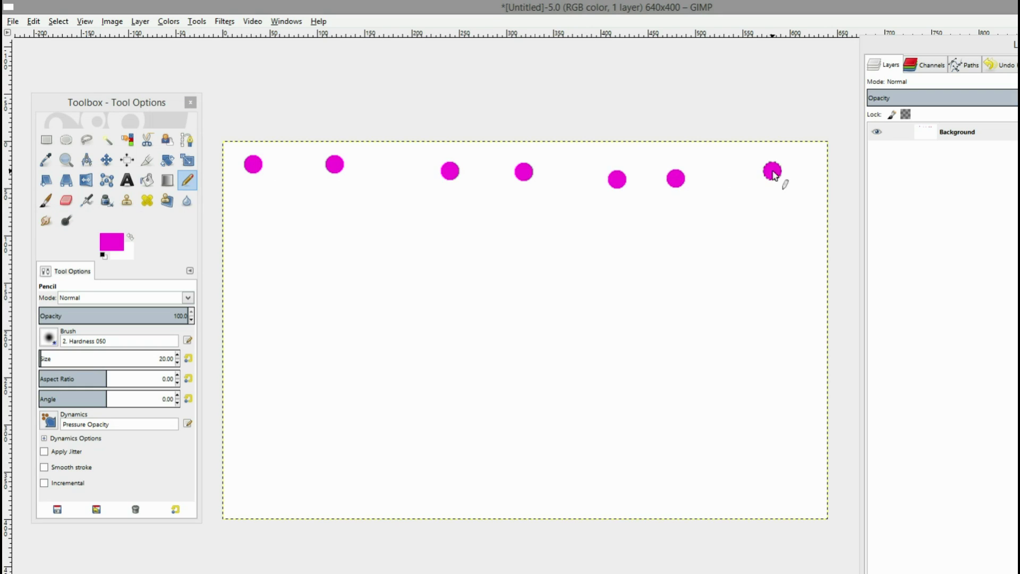
Add a second row of seven magenta dots below the first row.
left_click(250, 224)
left_click(330, 224)
left_click(443, 231)
left_click(546, 234)
left_click(597, 235)
left_click(688, 232)
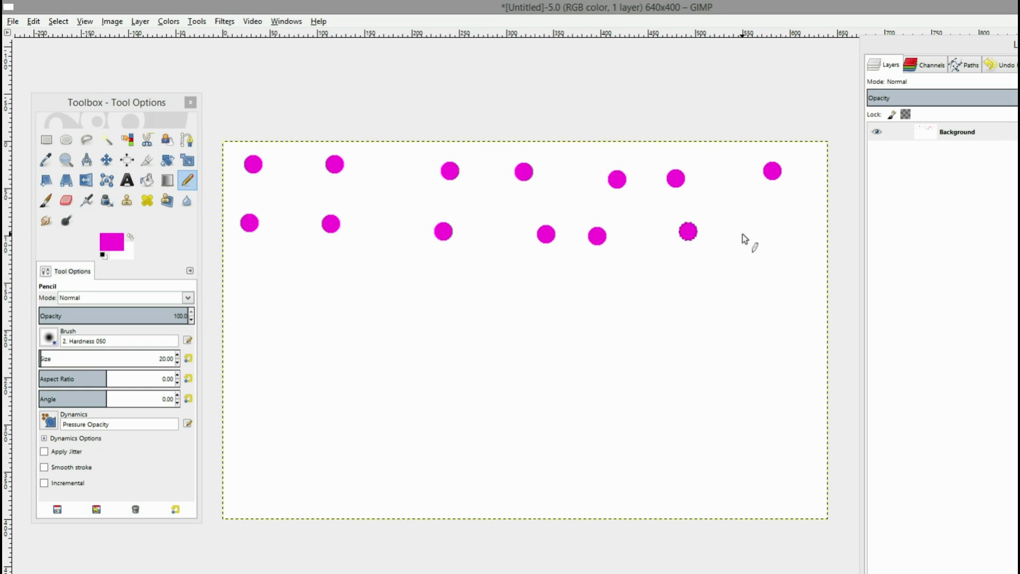
left_click(764, 234)
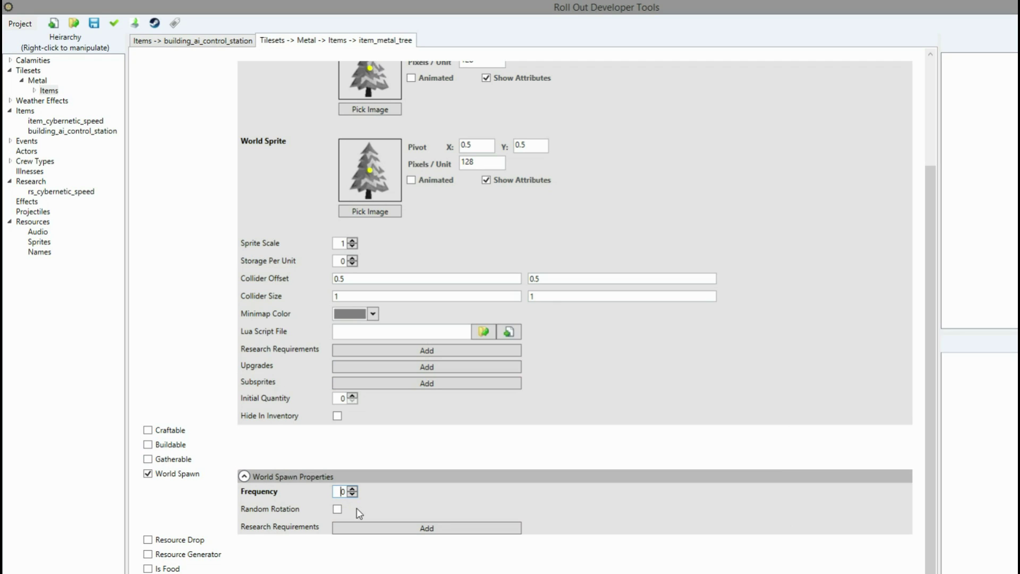
Switch back to Roll Out Developer Tools and set the metal tree's world spawn frequency to 0.15.
mouse_move(272, 497)
double_click(343, 492)
type("0.1")
type("5")
mouse_move(314, 532)
Collapse the metal tree's World Spawn Properties and Common Properties sections.
left_click(244, 476)
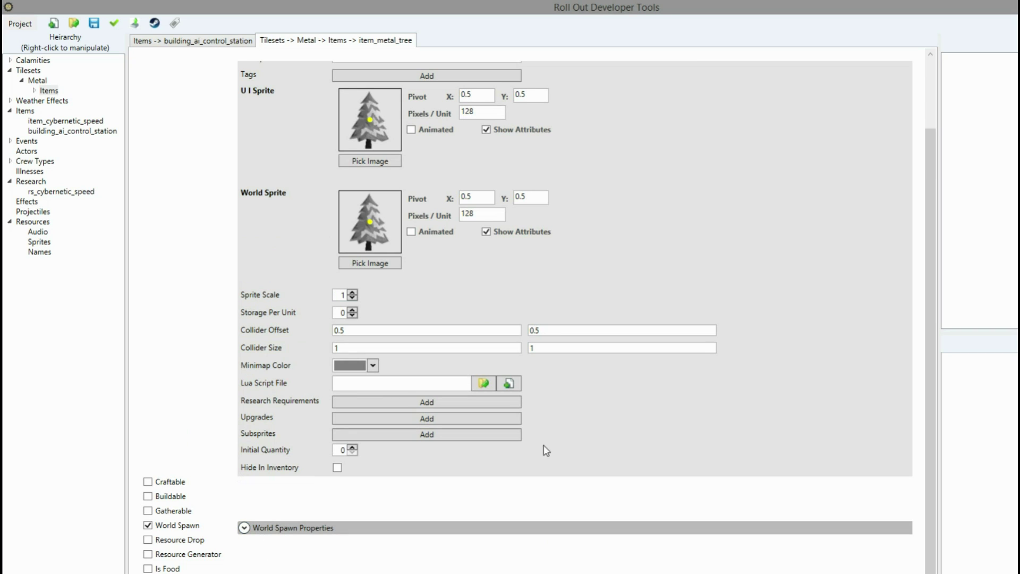
scroll(585, 361, "up", 3)
left_click(245, 68)
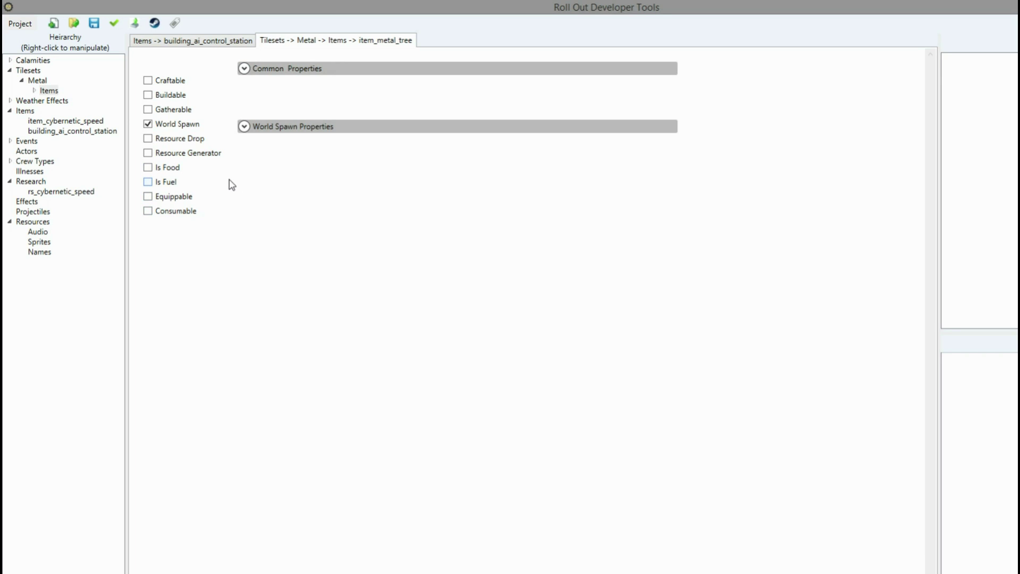
Make the metal tree gatherable, with item_metal as the resource identifier and a quantity of 1.
left_click(151, 110)
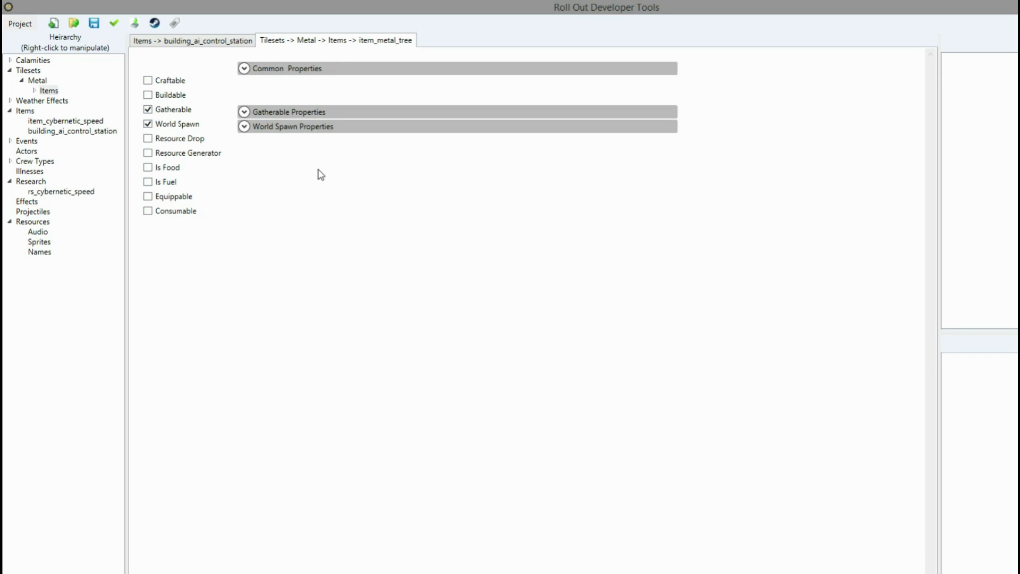
left_click(264, 113)
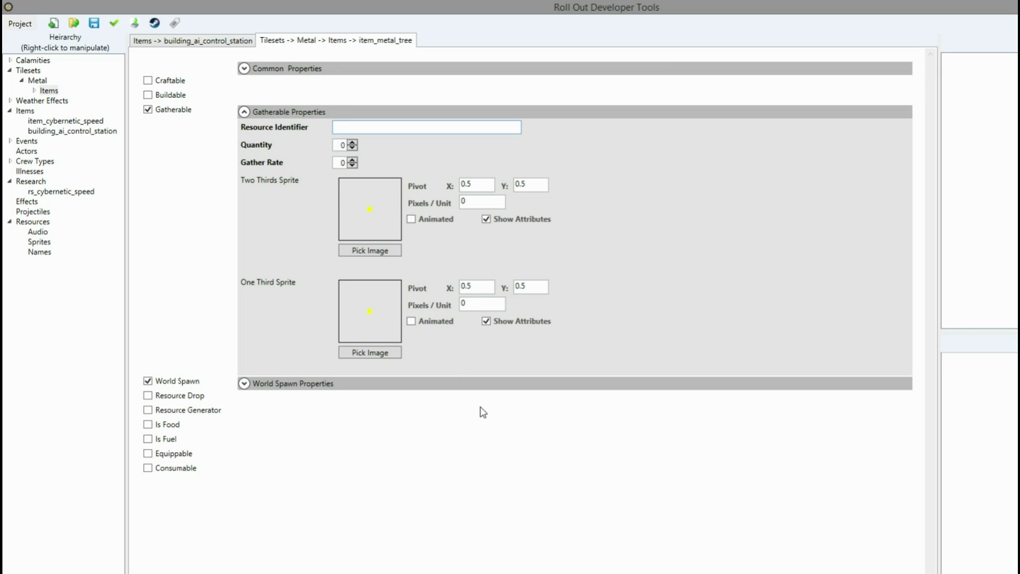
type("item_metal")
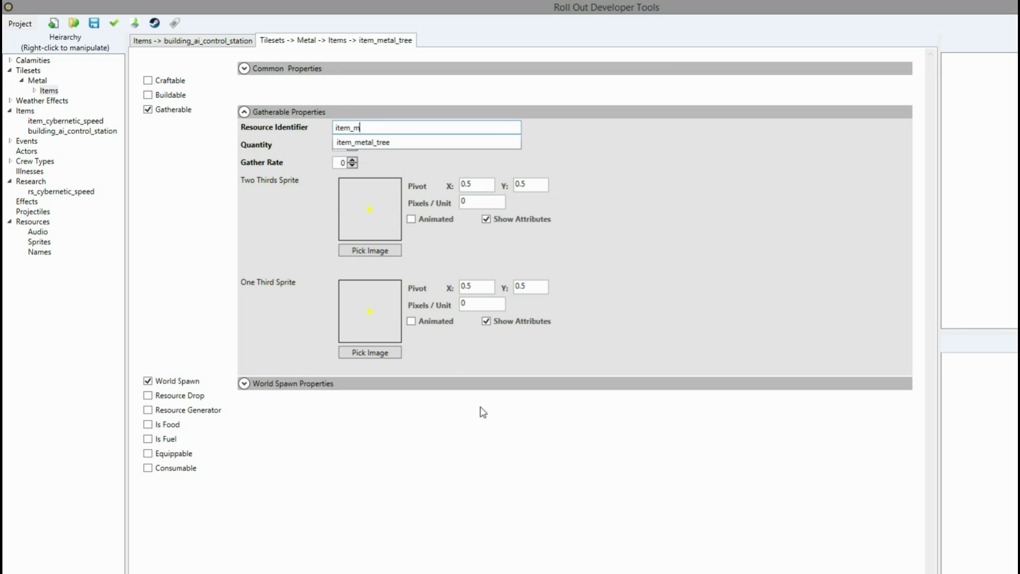
left_click(553, 417)
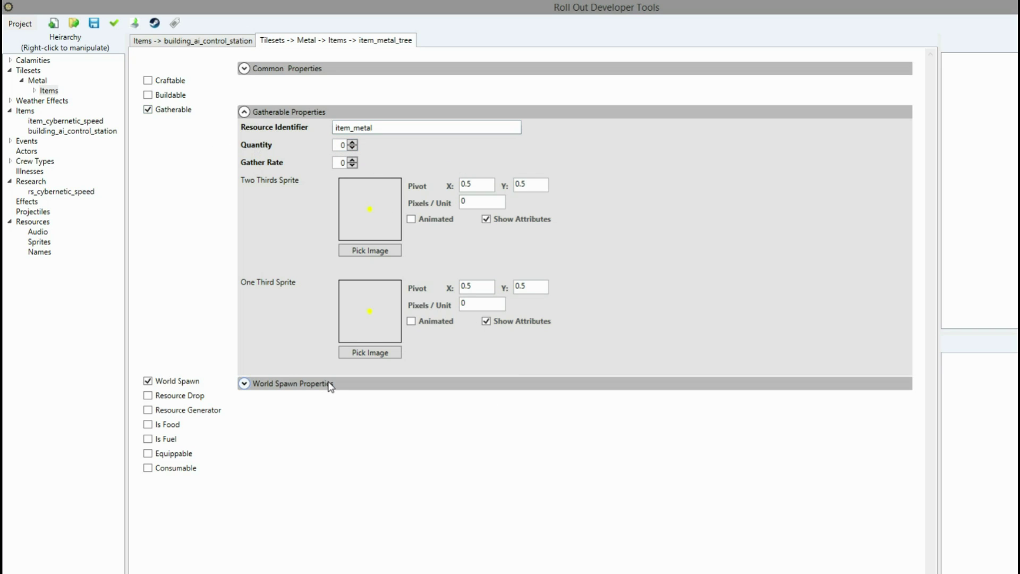
left_click(353, 145)
left_click(339, 165)
Consult the cyborg crew type's properties for reference and set the metal tree's gather rate to 1.
mouse_move(256, 311)
left_click(10, 161)
double_click(39, 171)
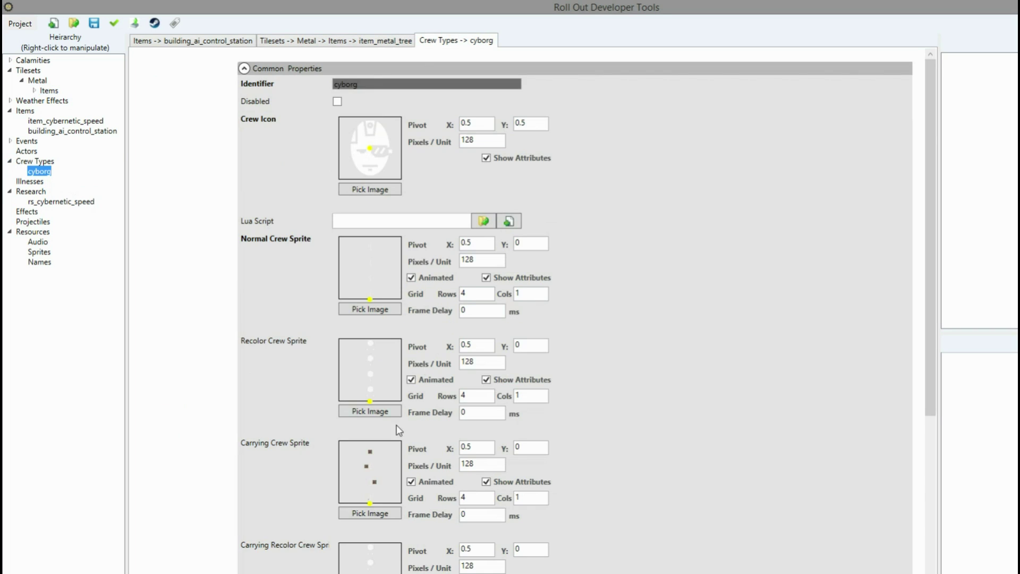
scroll(396, 425, "down", 13)
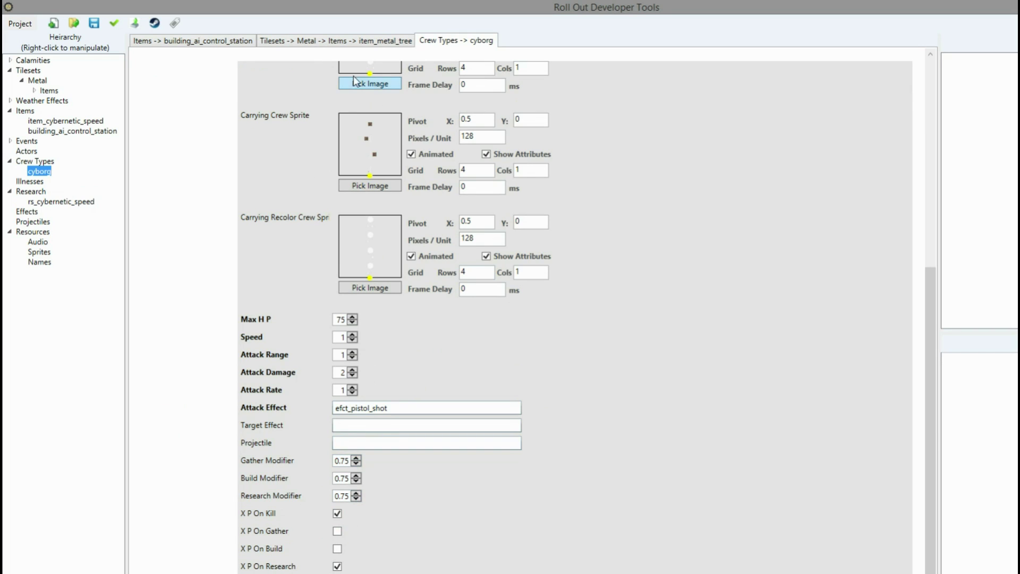
left_click(365, 42)
left_click(352, 165)
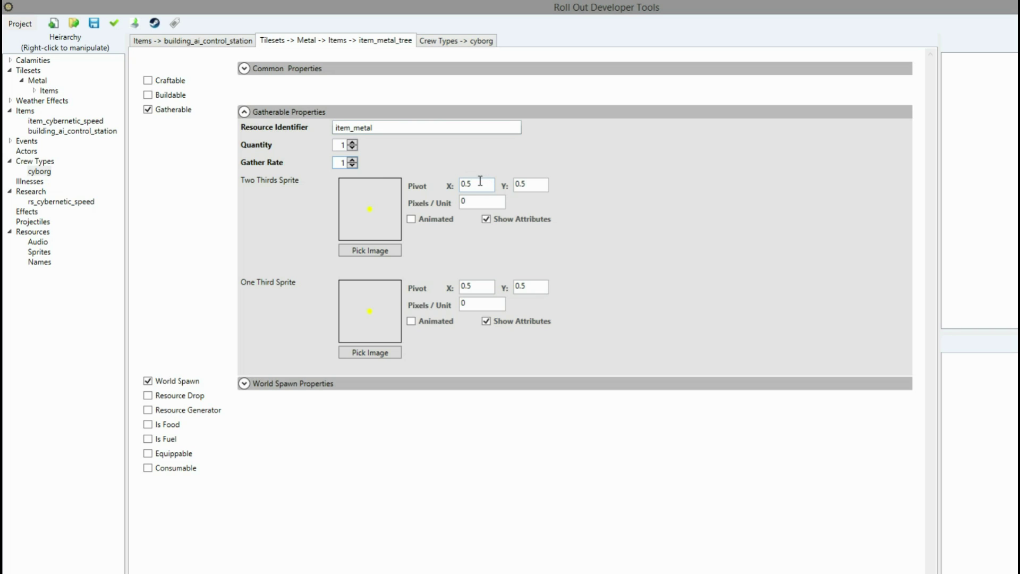
Set the metal tree's UI Sprite pivot to X 0.47 and Y 0.05 at the trunk base.
left_click(269, 72)
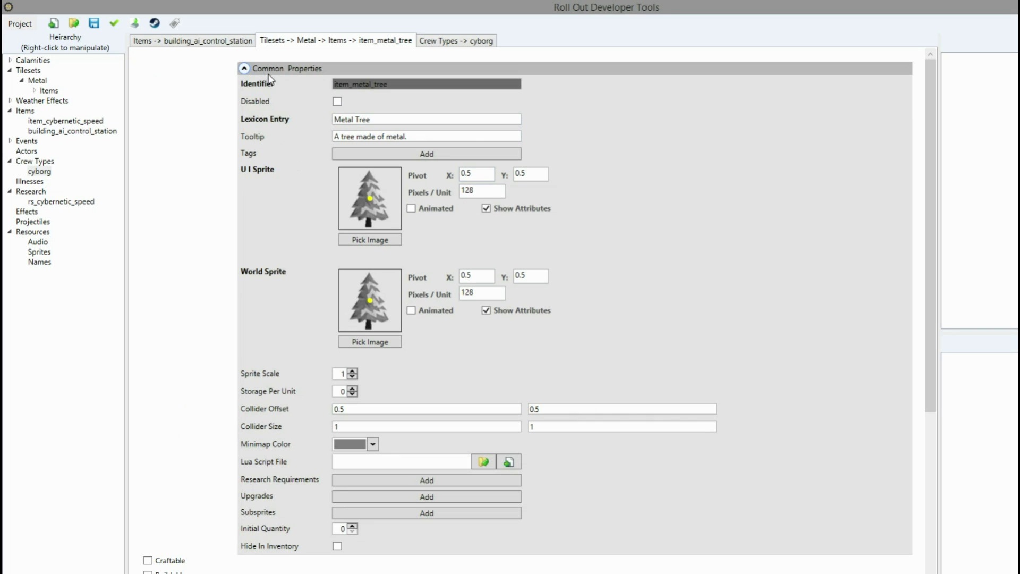
left_click(536, 175)
type("0.1")
key("BackSpace")
type("05")
left_click(476, 176)
type("48")
Copy the UI Sprite's pivot values, X 0.47 and Y 0.05, to the World Sprite and collapse the common properties.
left_click_drag(442, 172, 478, 174)
key("ctrl+c")
left_click_drag(486, 276, 460, 276)
key("ctrl+v")
left_click_drag(534, 173, 515, 173)
key("ctrl+c")
left_click_drag(537, 276, 514, 276)
key("ctrl+v")
left_click(244, 69)
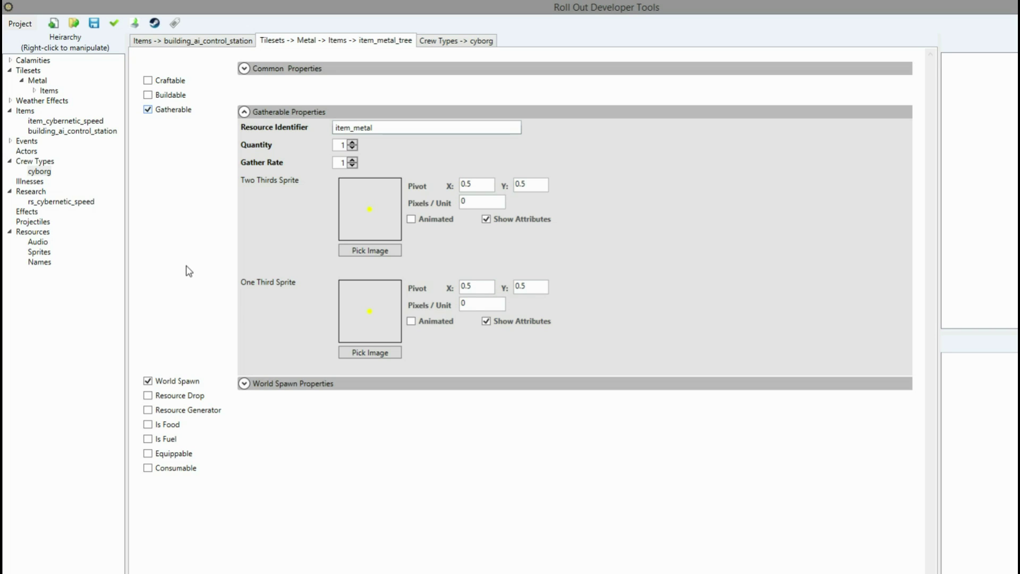
Try a gatherable quantity of 6 for the metal tree and set it back to 1.
mouse_move(238, 205)
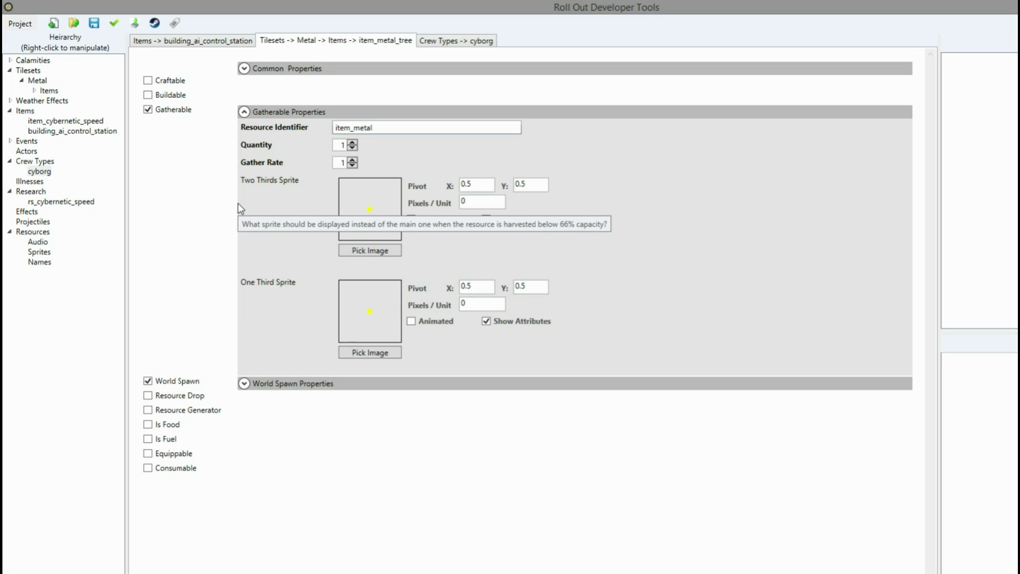
double_click(341, 144)
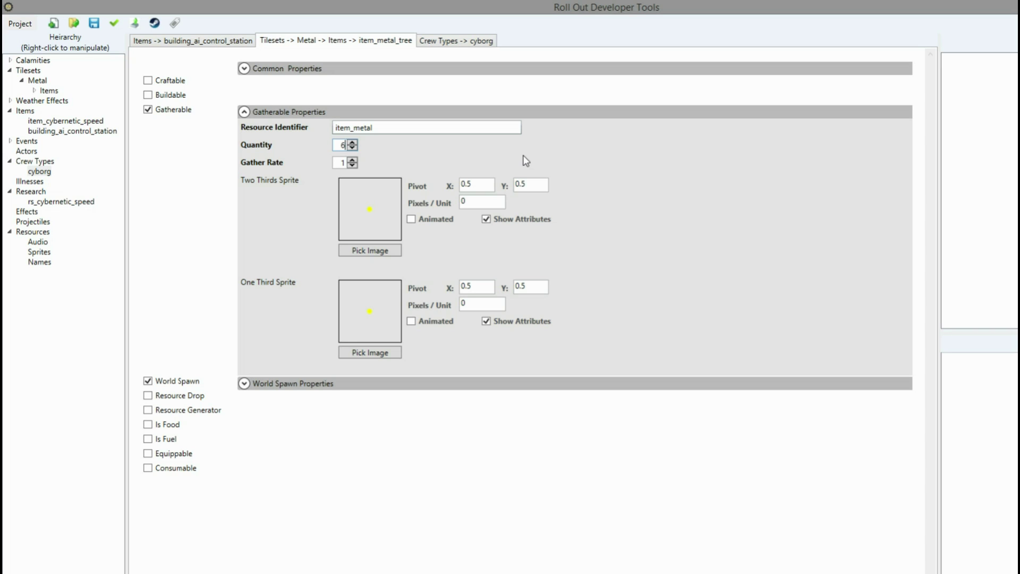
left_click(244, 68)
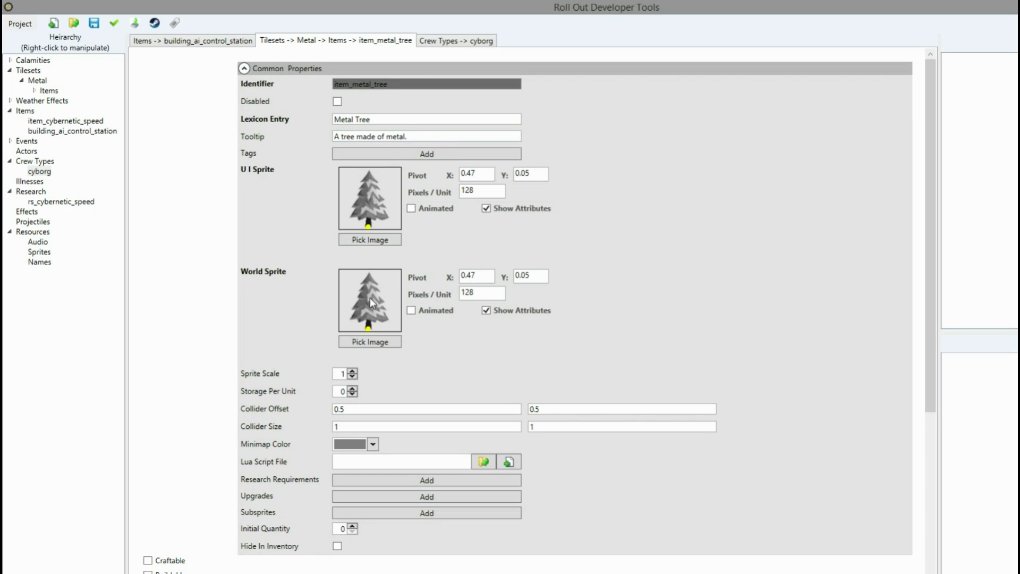
left_click(244, 68)
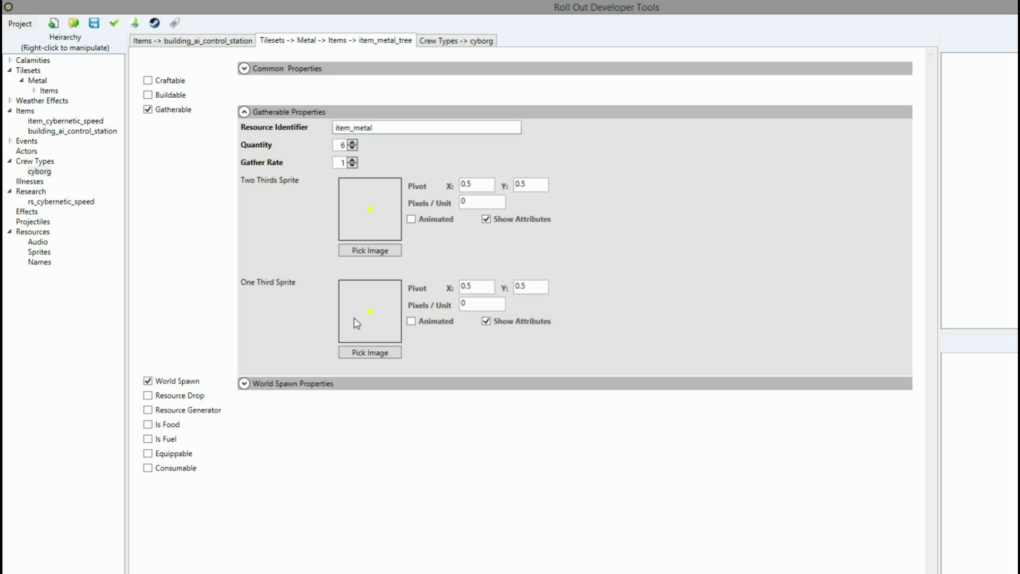
type("1")
Assign deco_metal_tree.png as both the Two Thirds Sprite and the One Third Sprite of the metal tree.
left_click(388, 253)
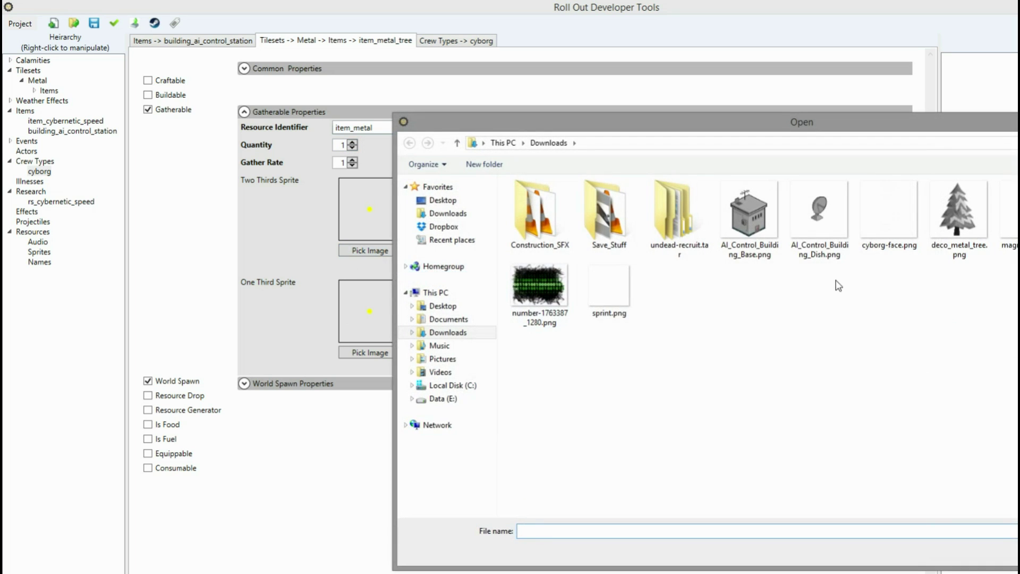
double_click(959, 233)
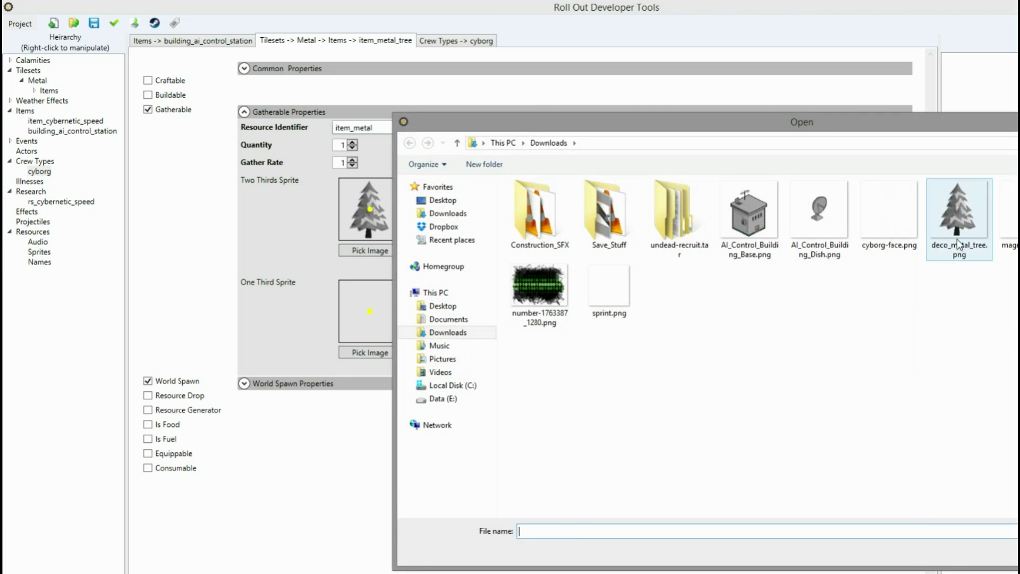
double_click(959, 226)
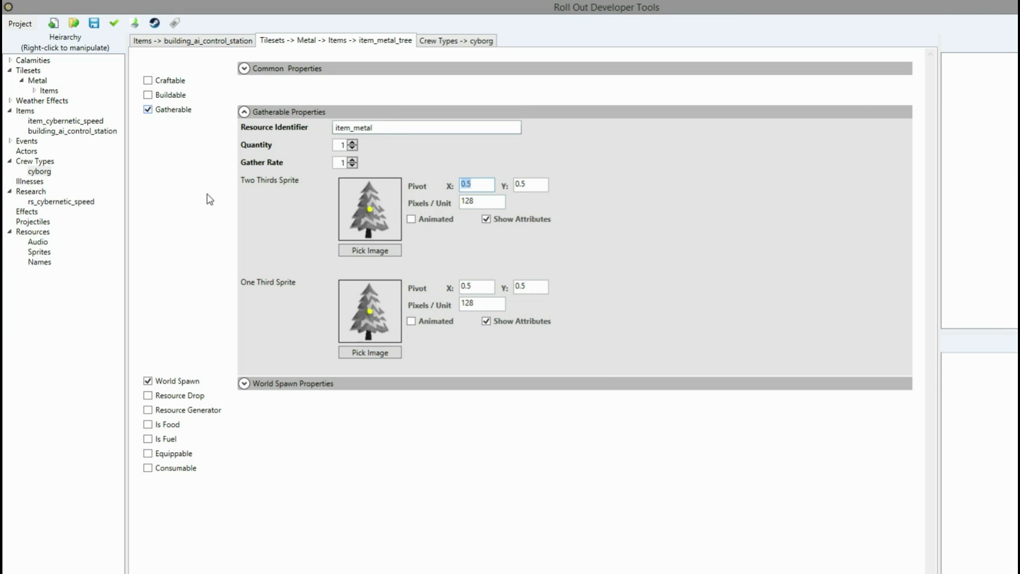
Copy the UI Sprite's pivot X of 0.47 to the Two Thirds Sprite.
left_click(260, 69)
left_click_drag(489, 177, 341, 228)
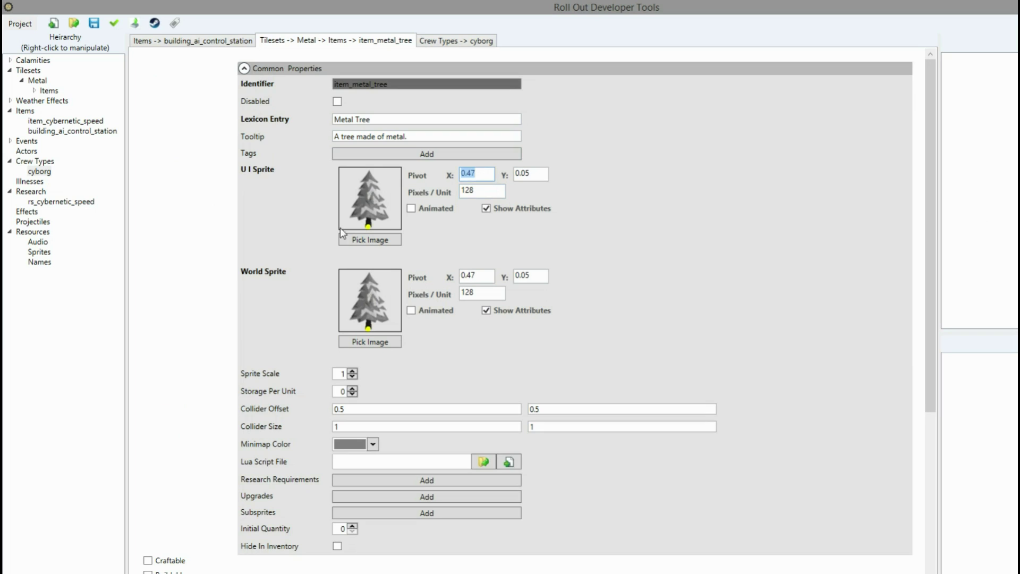
key("ctrl+c")
scroll(471, 443, "down", 5)
left_click_drag(477, 512, 439, 510)
key("ctrl+v")
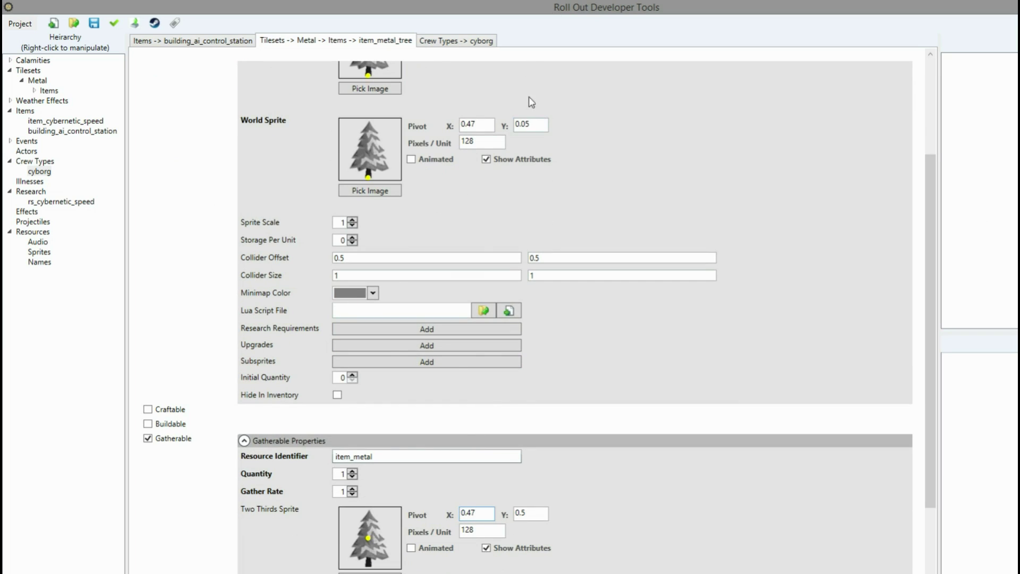
Copy the UI Sprite's pivot Y of 0.05 to the Two Thirds and One Third Sprites.
scroll(538, 96, "up", 2)
left_click_drag(539, 81, 513, 83)
key("ctrl+c")
mouse_move(534, 571)
left_mouse_down()
mouse_move(513, 571)
mouse_move(513, 554)
left_mouse_up()
key("ctrl+v")
scroll(486, 554, "down", 2)
key("ctrl+v")
Copy the Two Thirds Sprite's pivot X of 0.47 to the One Third Sprite.
left_click_drag(488, 452, 460, 452)
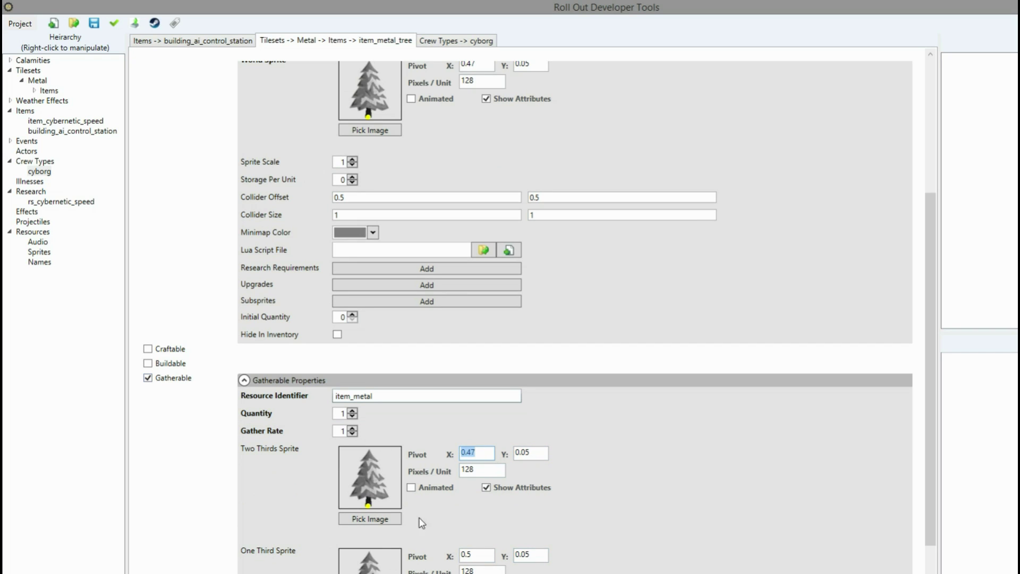
key("ctrl+c")
left_click_drag(479, 555, 460, 556)
key("ctrl+v")
Validate the mod project and save it.
left_click(114, 23)
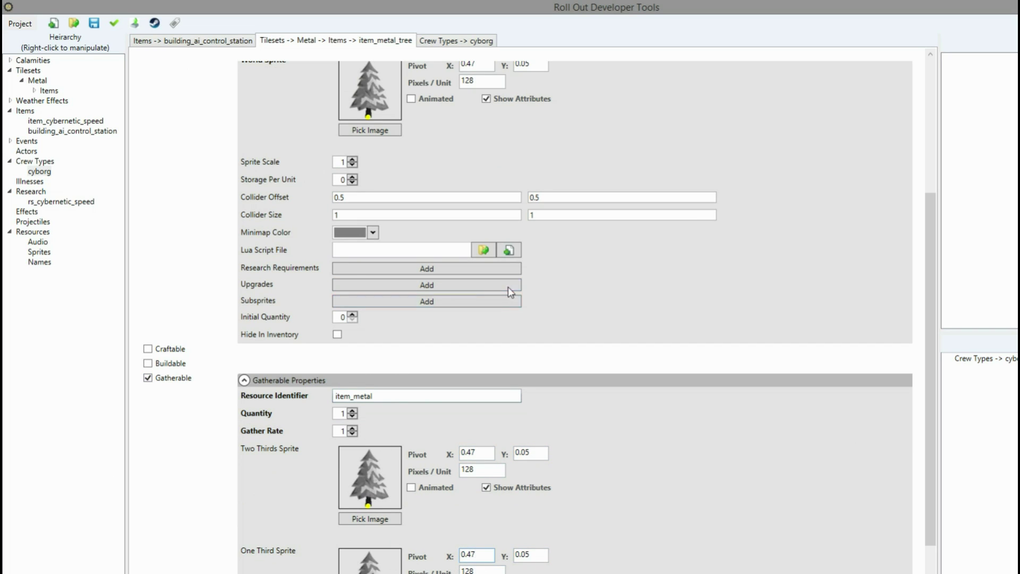
key("ctrl+s")
left_click(114, 24)
Set the cyborg's Normal Crew Sprite to ro_cyborg_normal.png from the Tutorial_Videos folder.
left_click(449, 41)
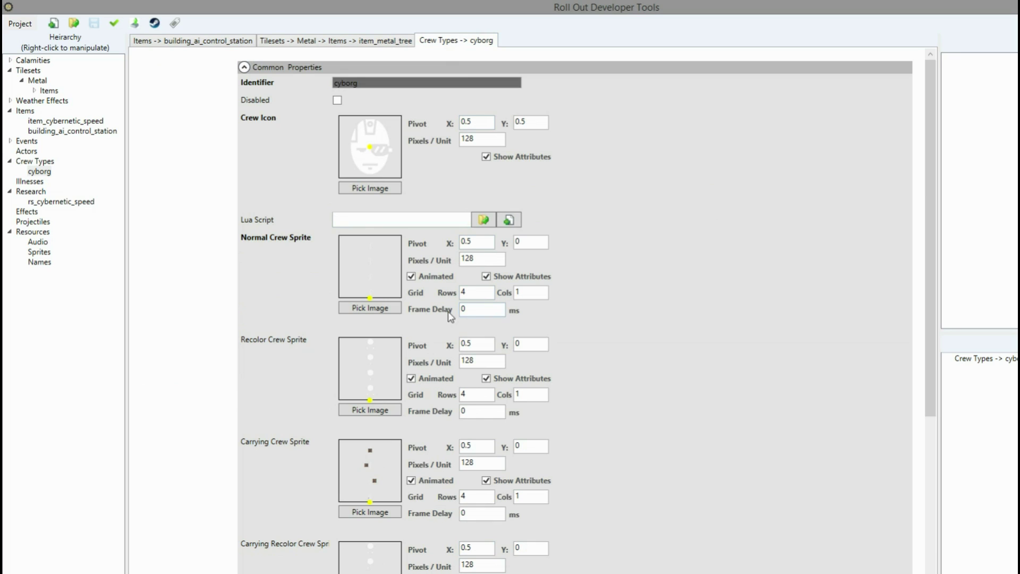
left_click(395, 308)
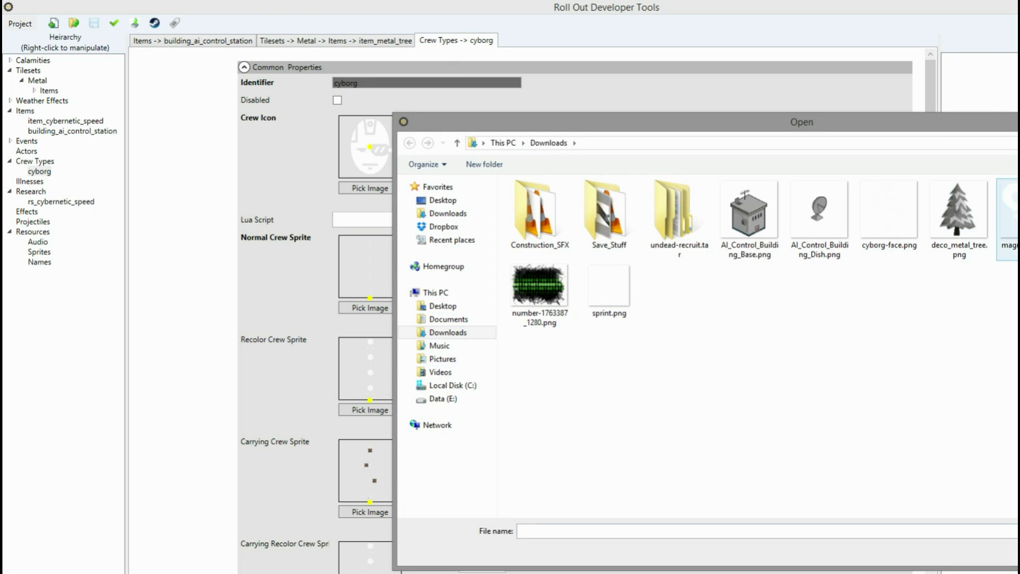
left_click(448, 213)
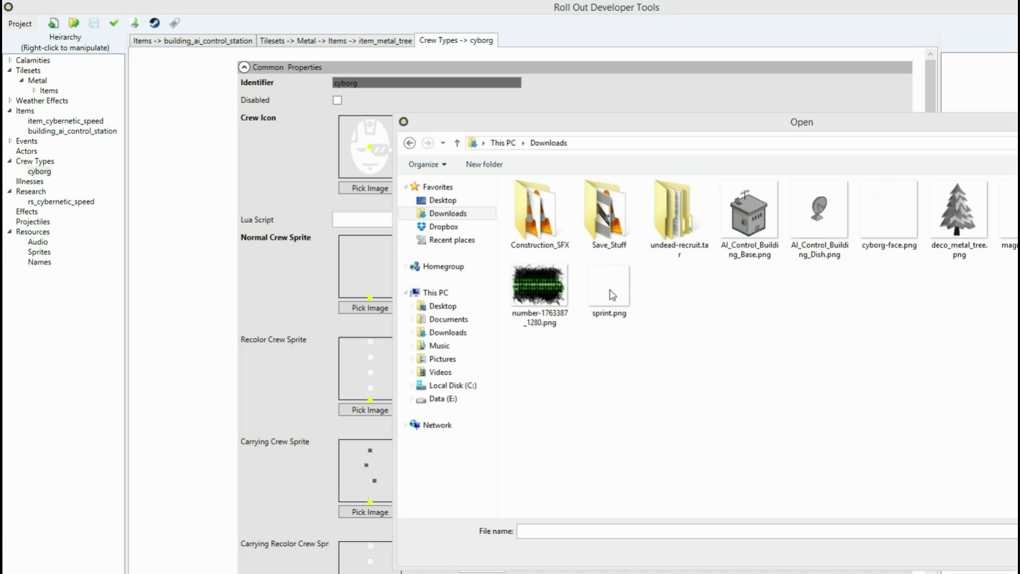
left_click(620, 144)
key("ctrl+v")
key("Return")
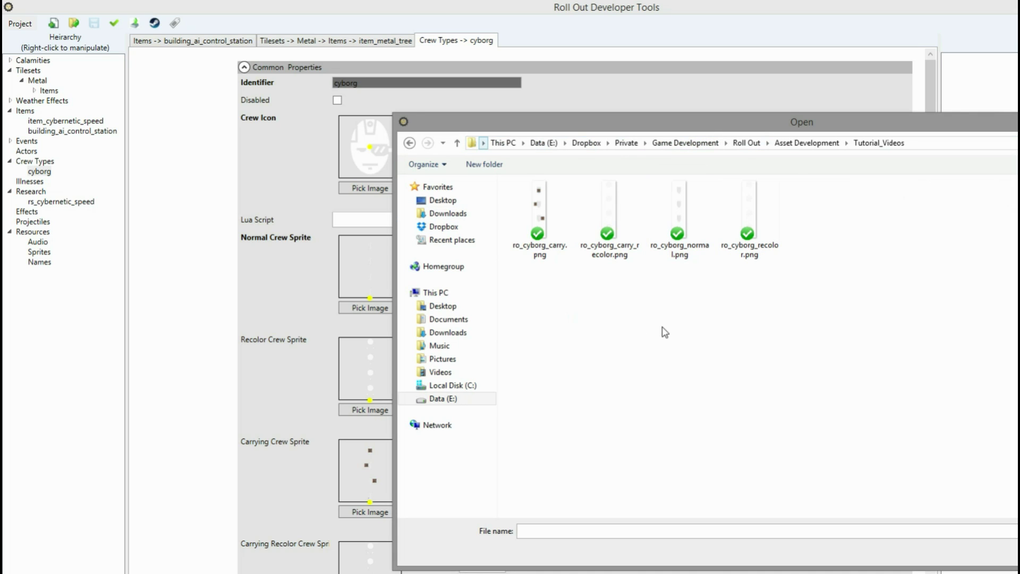
double_click(684, 247)
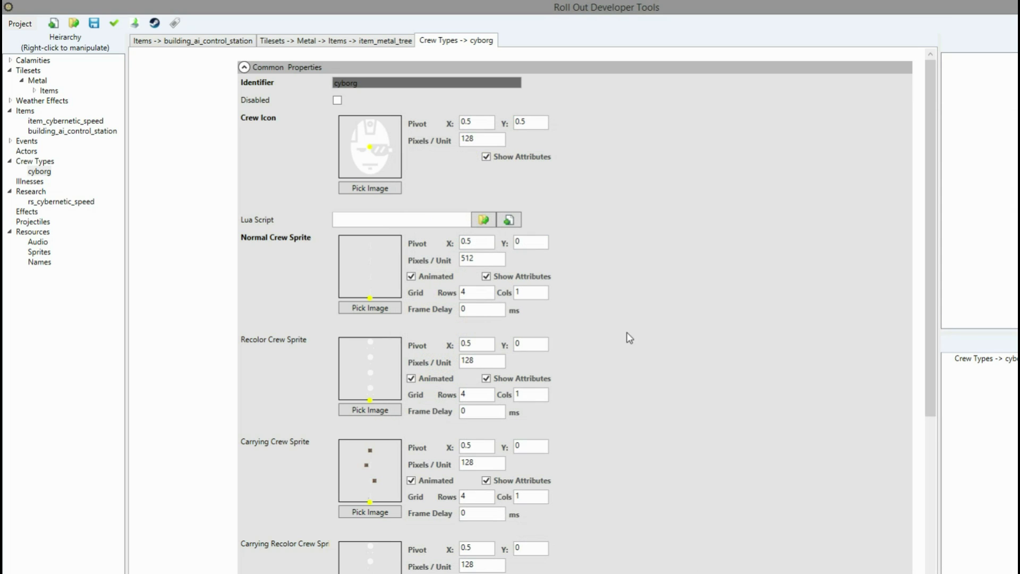
Save the project and close the cyborg crew type, leaving the metal tree item shown.
key("ctrl+s")
left_click(331, 45)
left_click(481, 42)
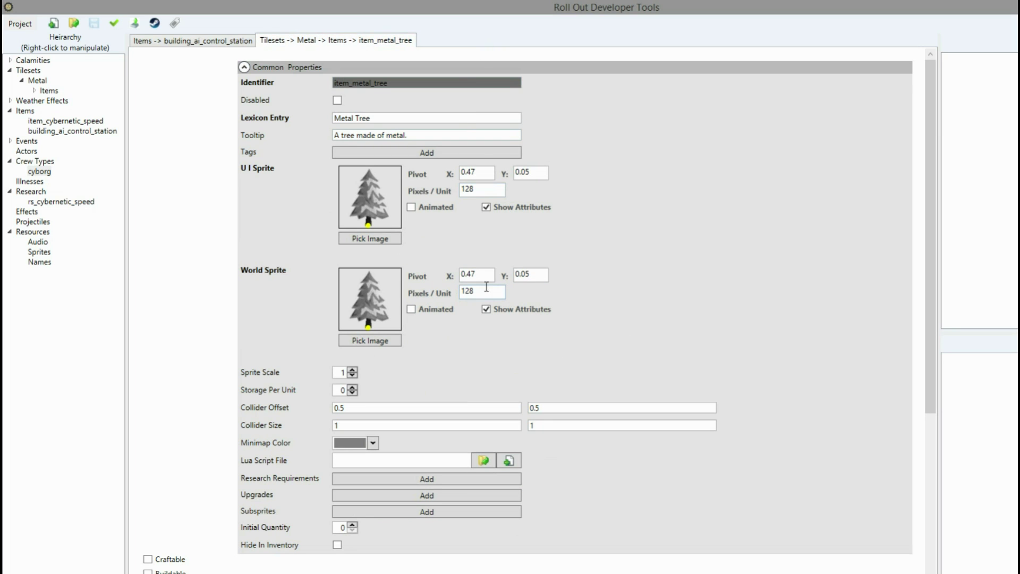
Review the metal tree's common, gatherable and world spawn properties.
scroll(594, 314, "down", 4)
scroll(431, 284, "down", 2)
scroll(465, 262, "up", 6)
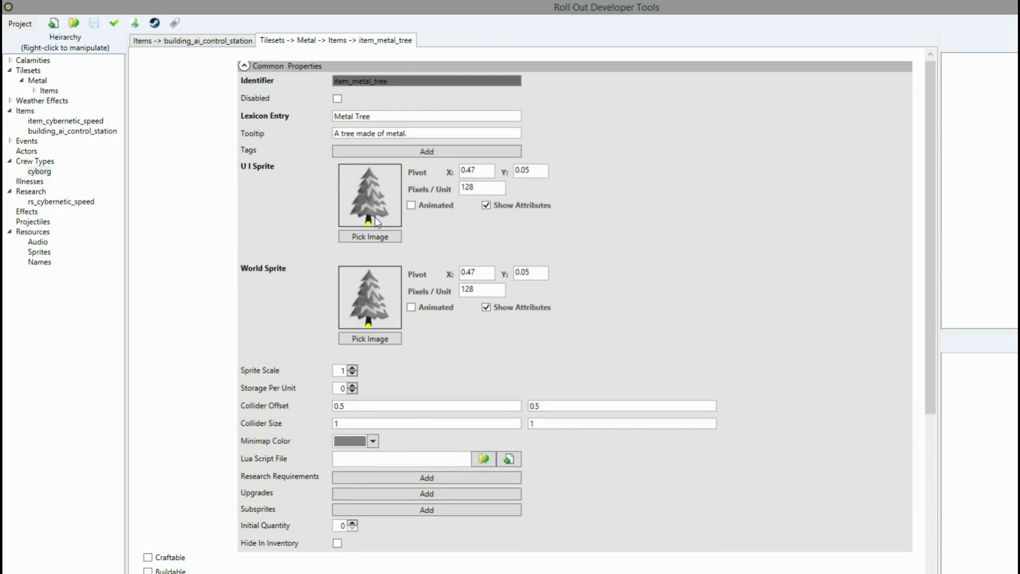
scroll(423, 308, "down", 5)
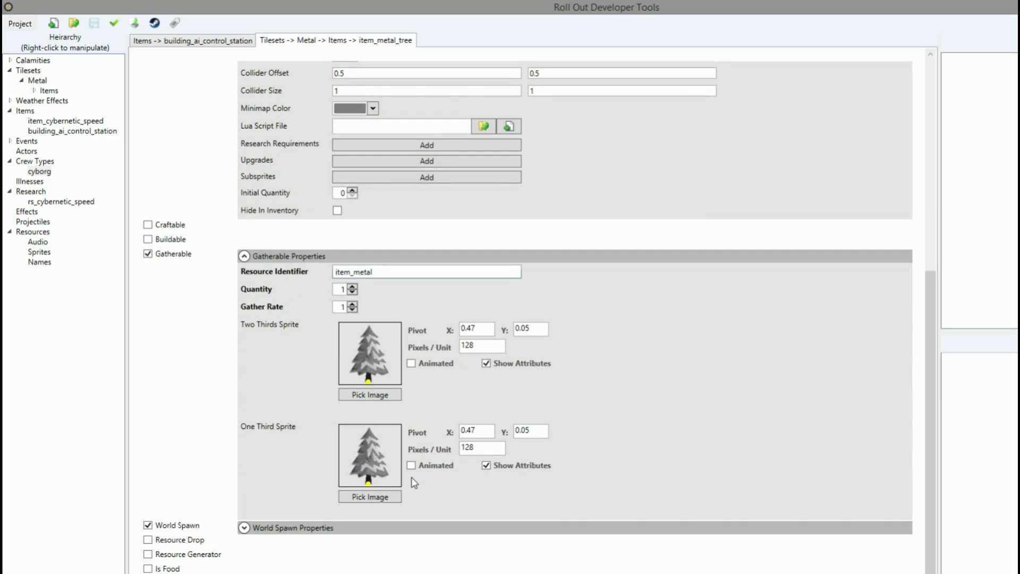
left_click(244, 527)
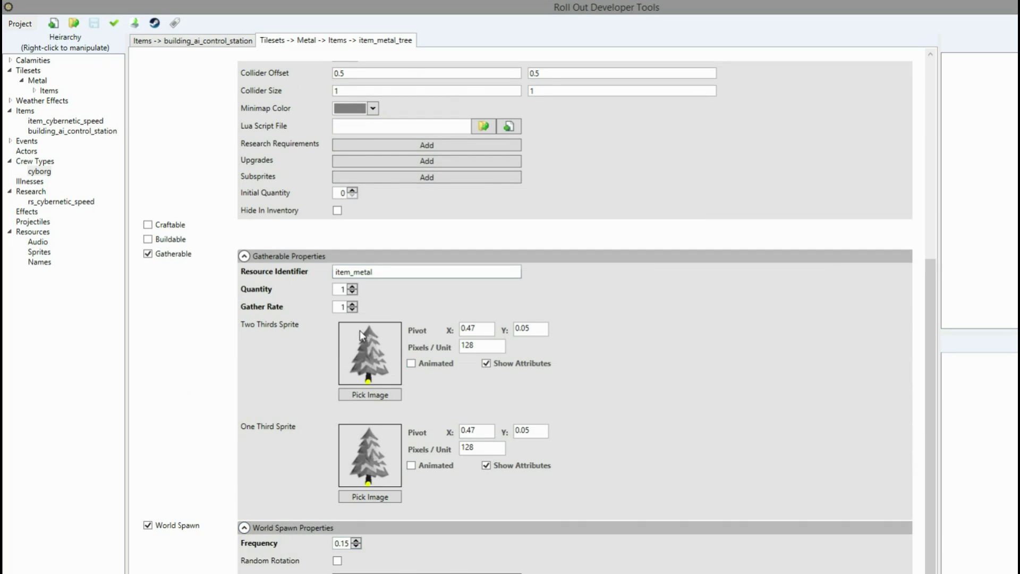
left_click(256, 257)
left_click(260, 478)
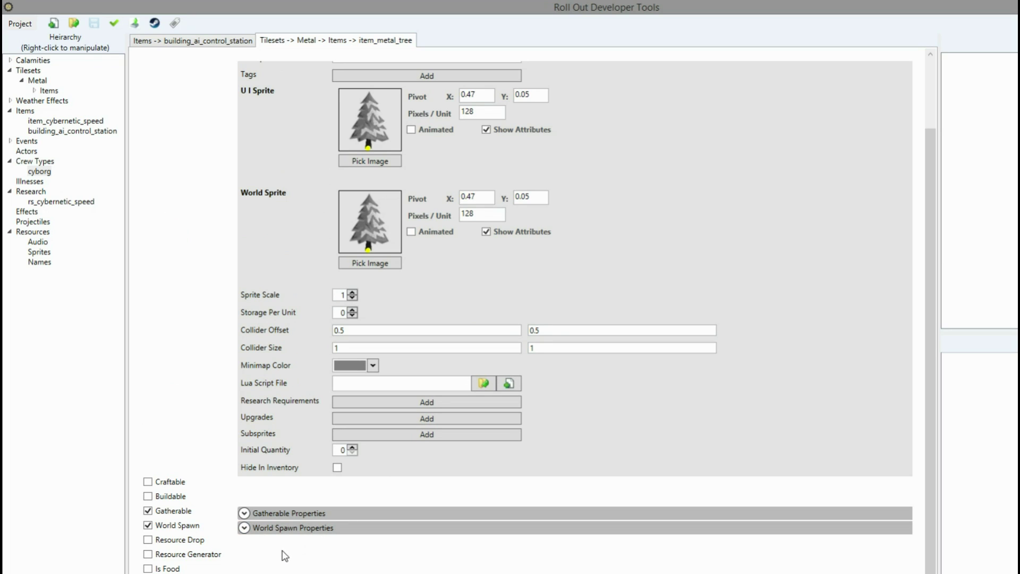
left_click(269, 514)
scroll(372, 532, "down", 2)
scroll(458, 528, "down", 2)
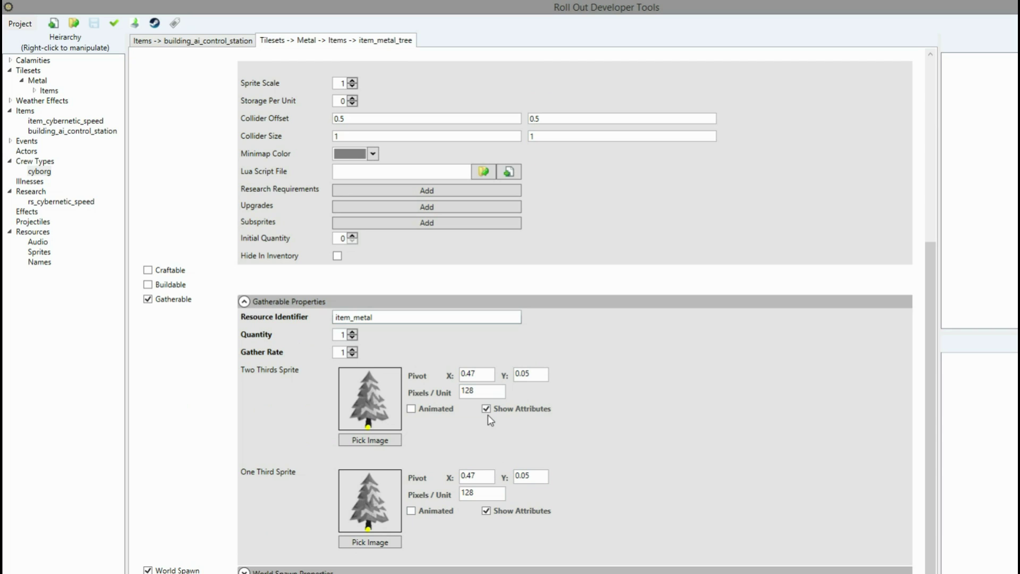
left_click(268, 302)
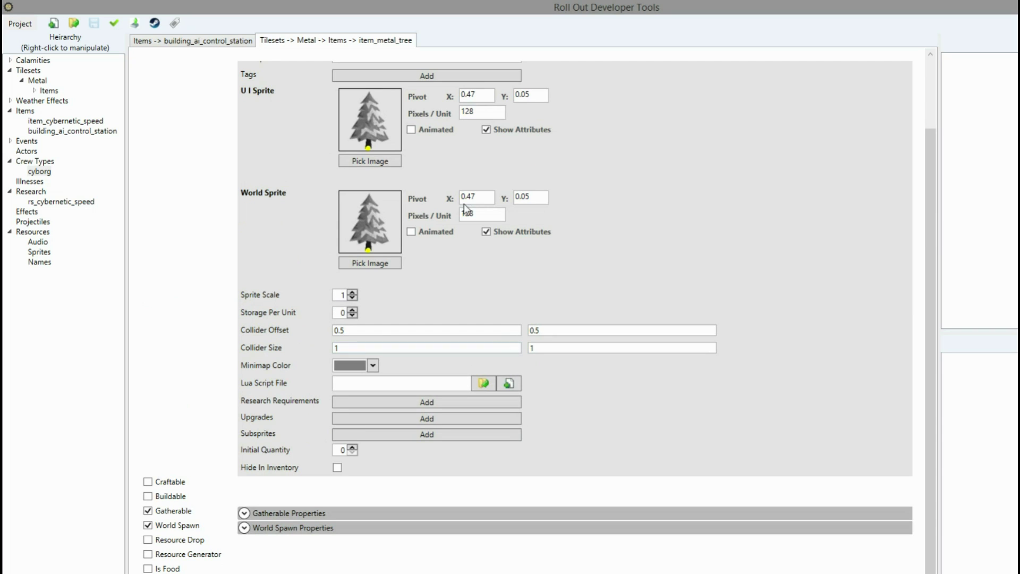
scroll(548, 365, "up", 2)
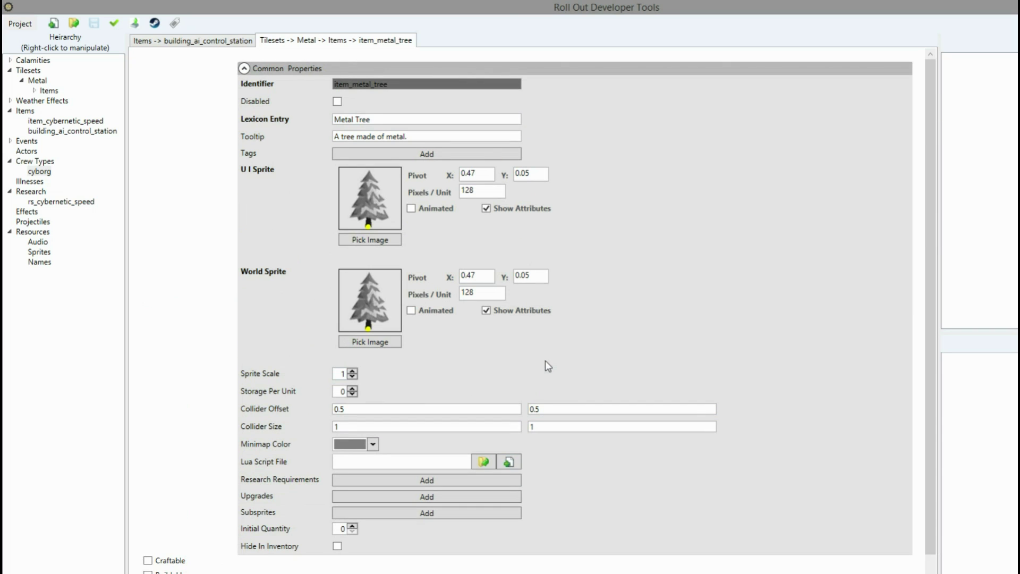
Locate item_metal_tree in the Metal tileset and review the building_ai_control_station item's buildable and common properties.
left_click(34, 91)
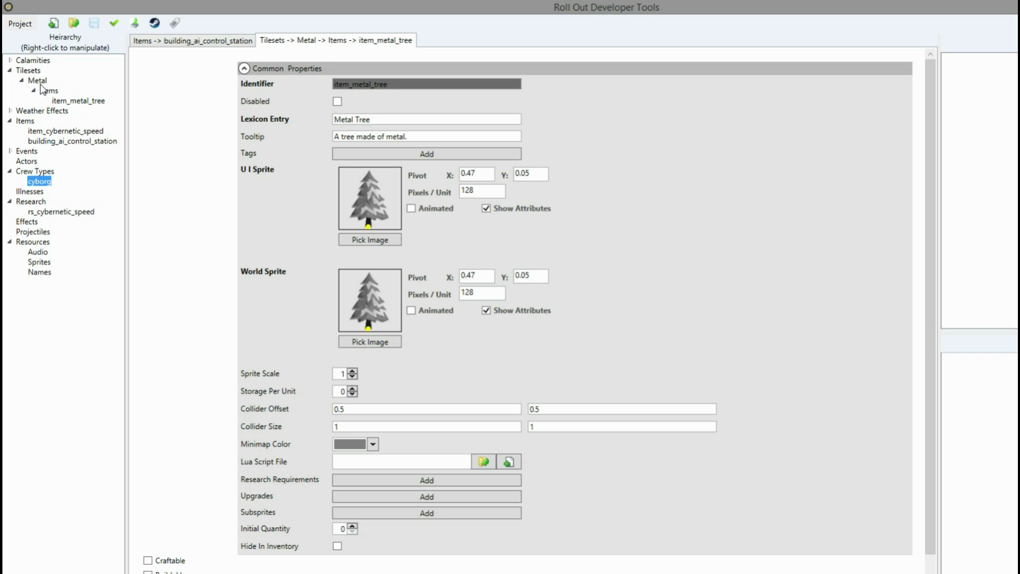
left_click(64, 101)
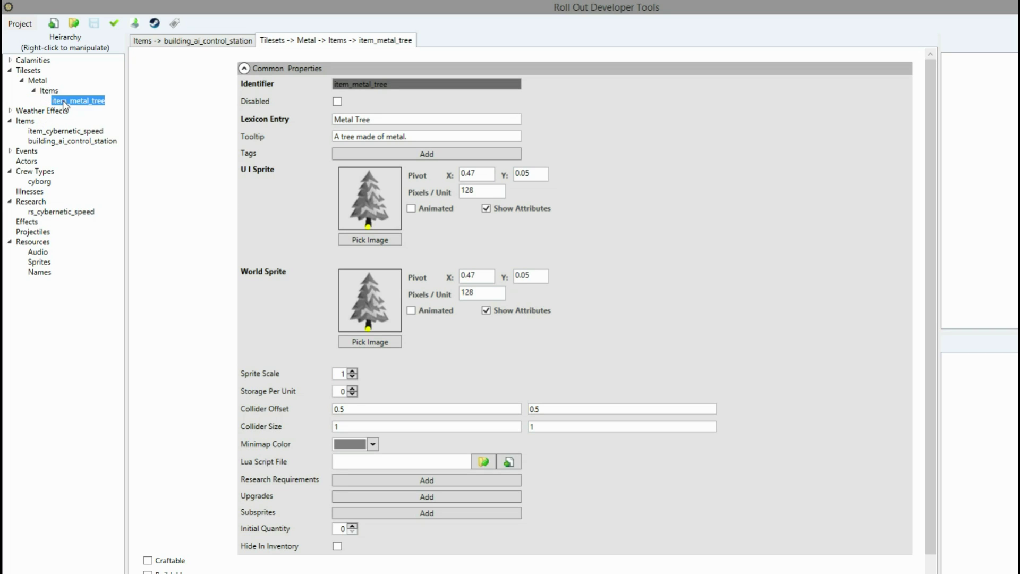
left_click(69, 143)
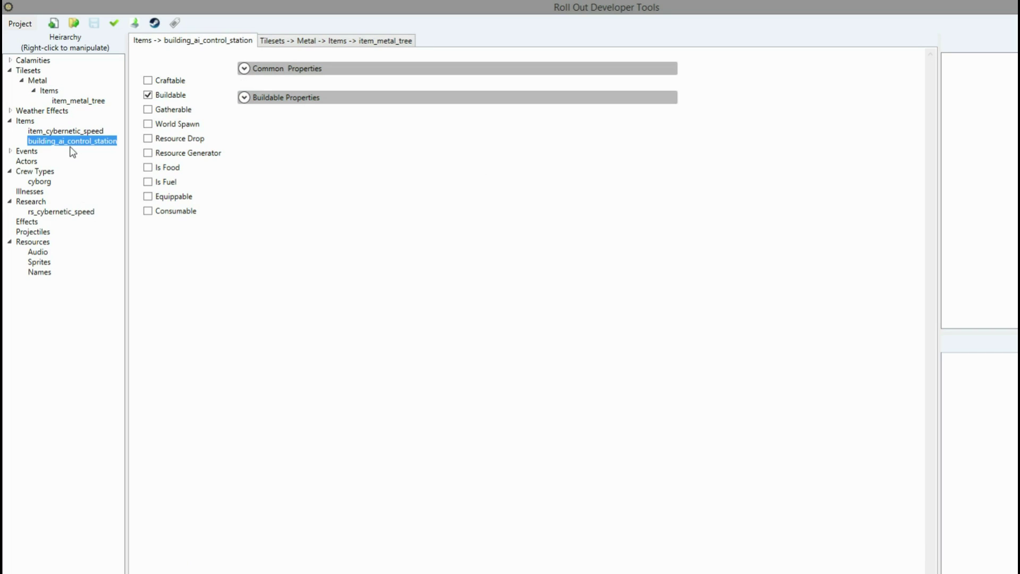
left_click(272, 99)
left_click(257, 69)
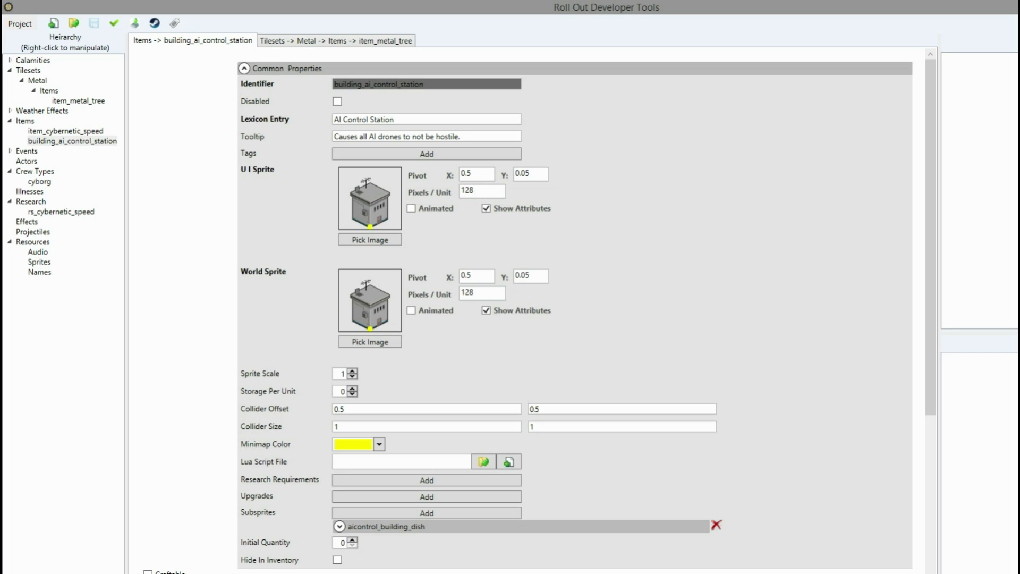
key("alt+Tab")
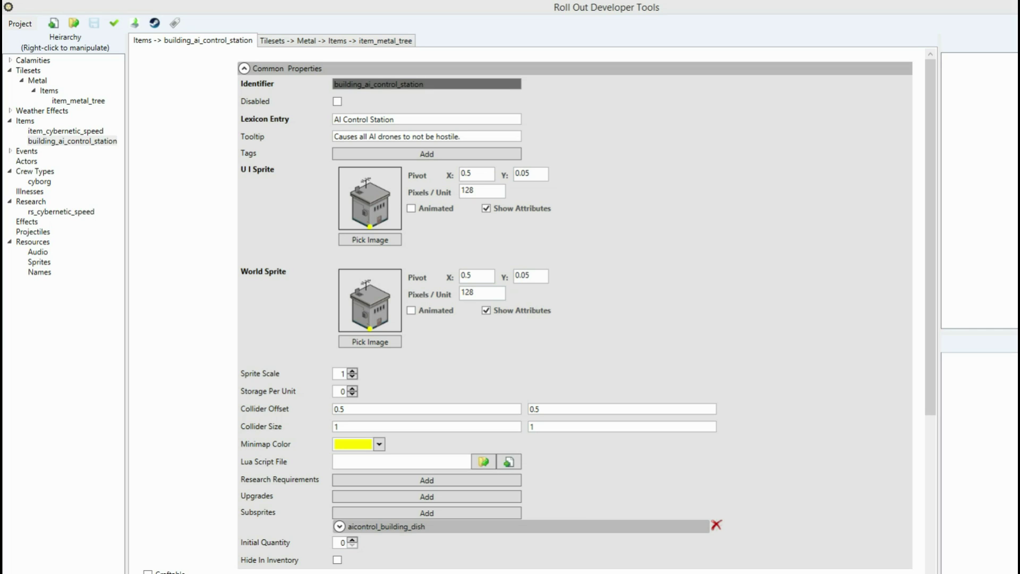